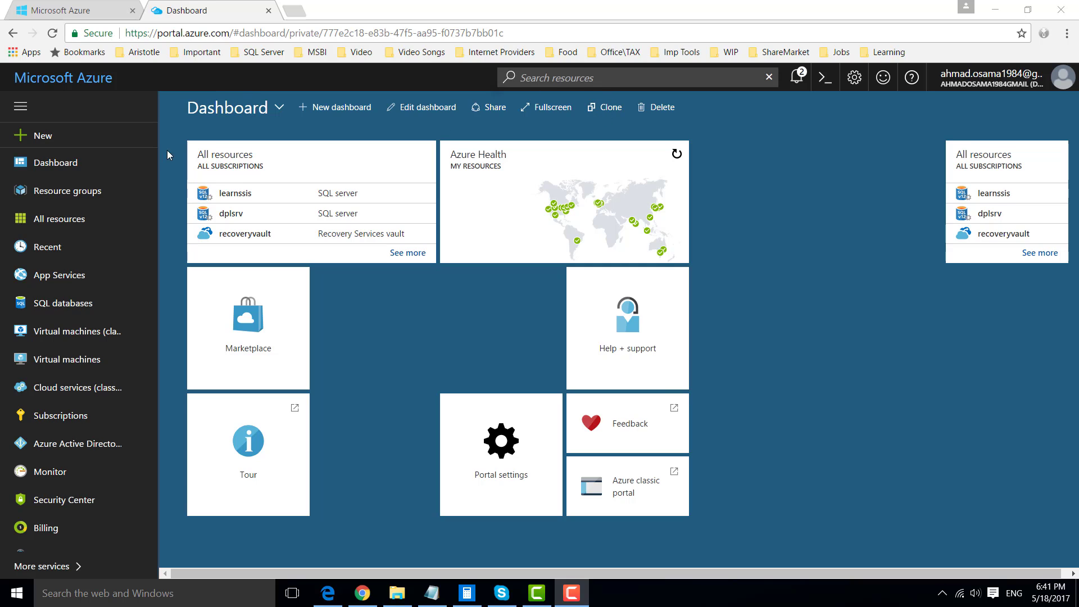
Look at the overview of the learnssisrg resource group and return to the dashboard.
left_click(76, 194)
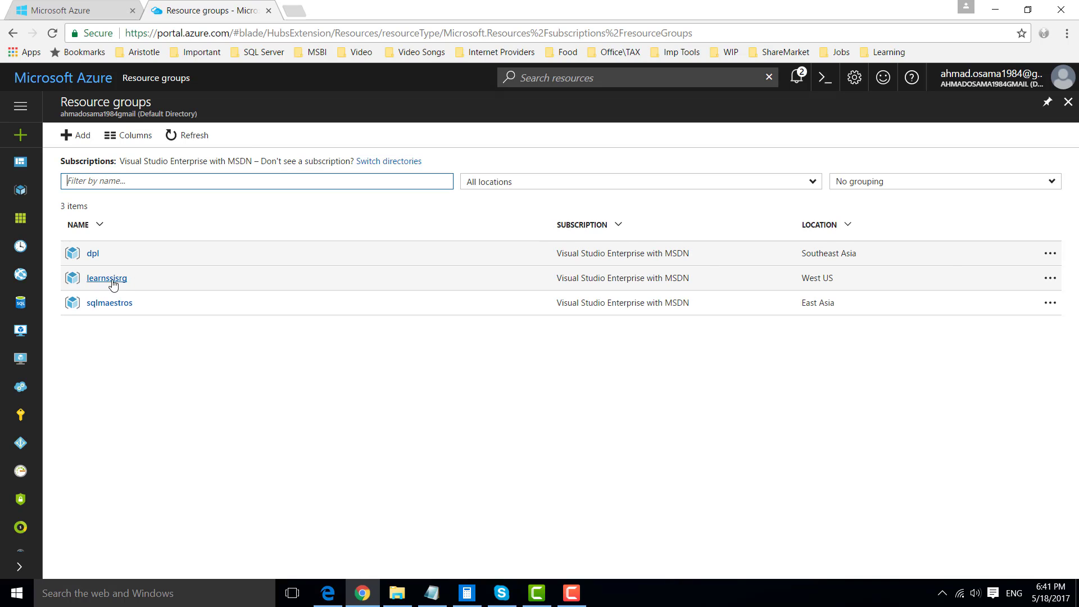
left_click(109, 281)
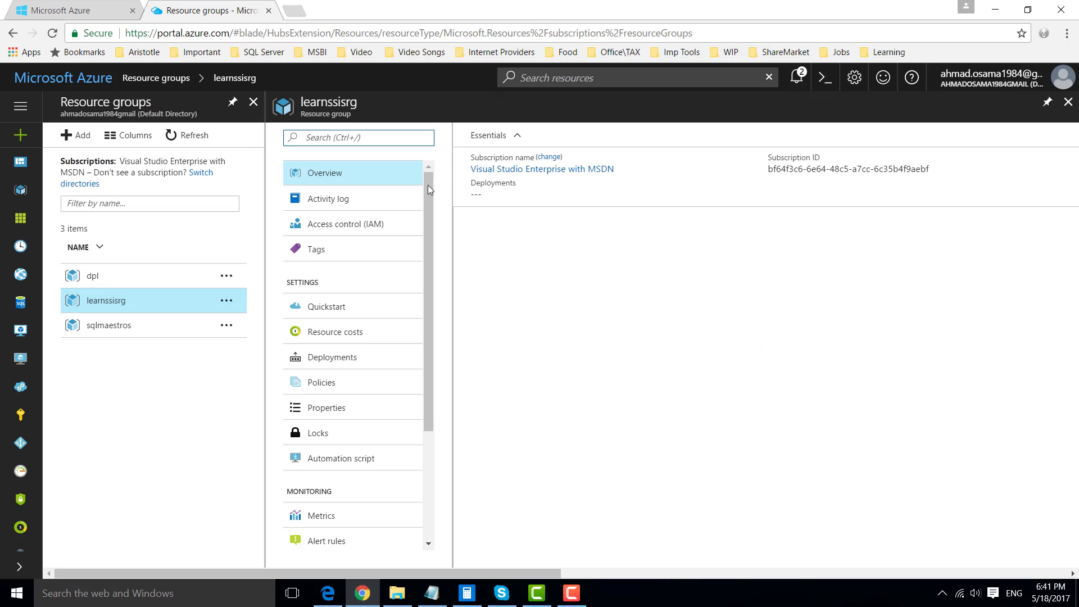
left_click(63, 78)
Search for "storage", list the classic storage accounts, and check the learnssis account's location and resource group.
left_click(556, 74)
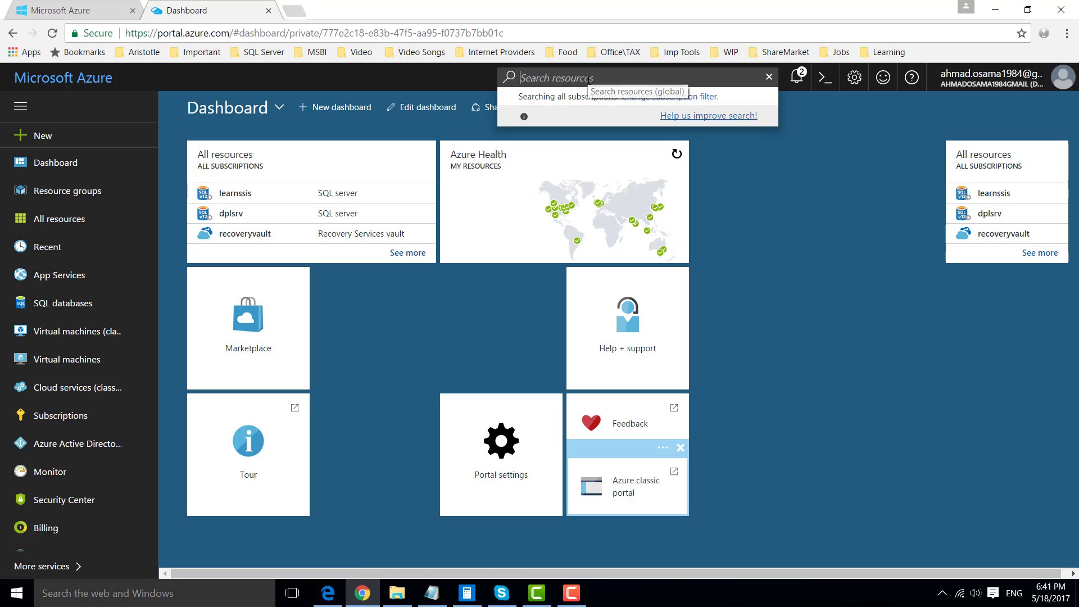
type("storage")
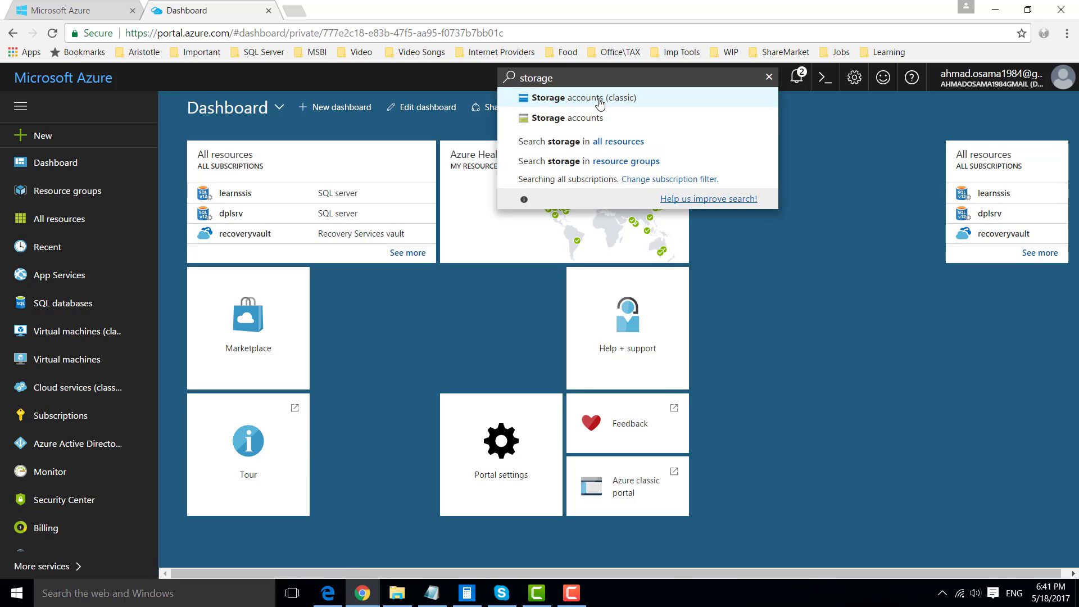
left_click(598, 99)
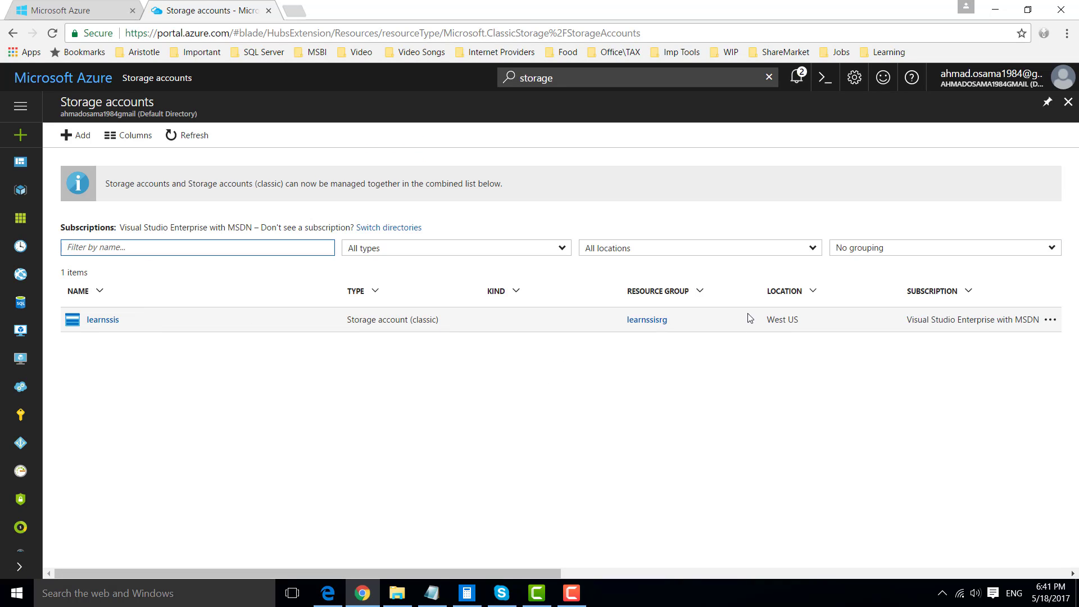
left_click_drag(766, 322, 821, 322)
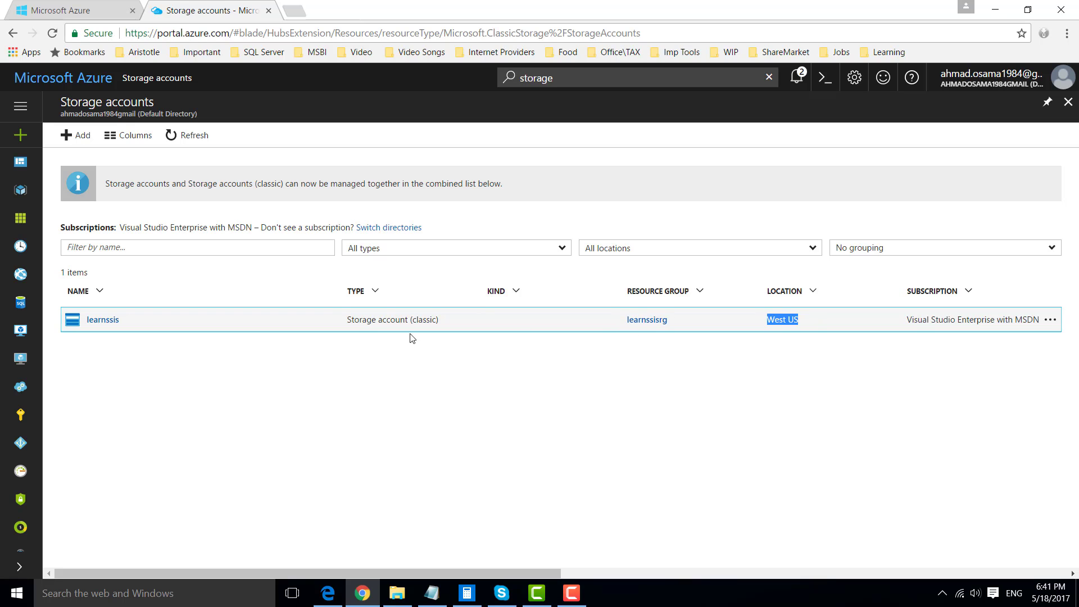
left_click_drag(612, 323, 671, 329)
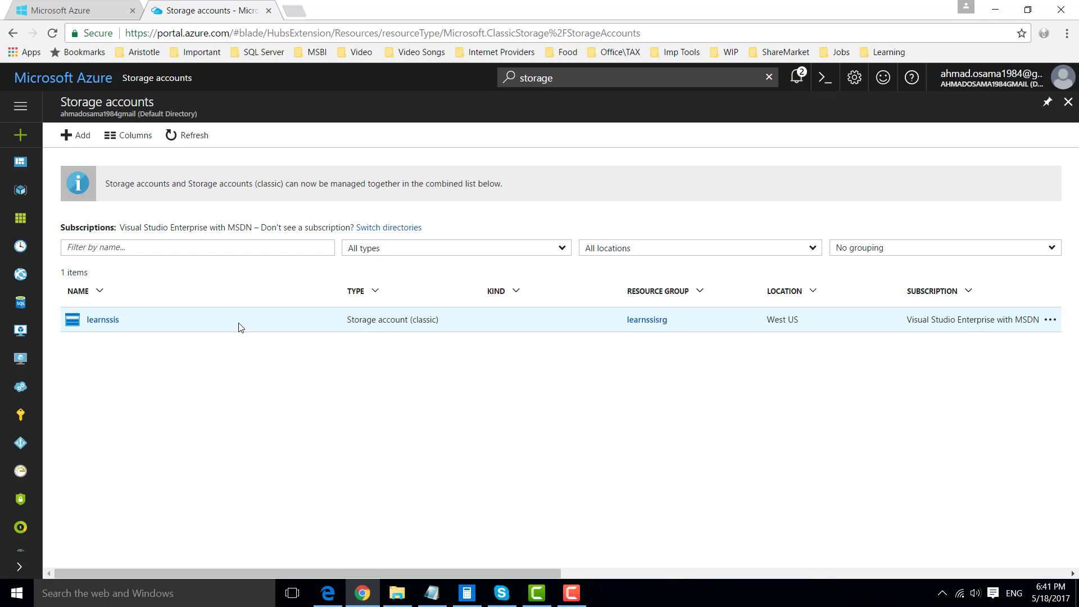
Open testcontainer in the learnssis storage account's blob service and refresh its blob list.
left_click(108, 326)
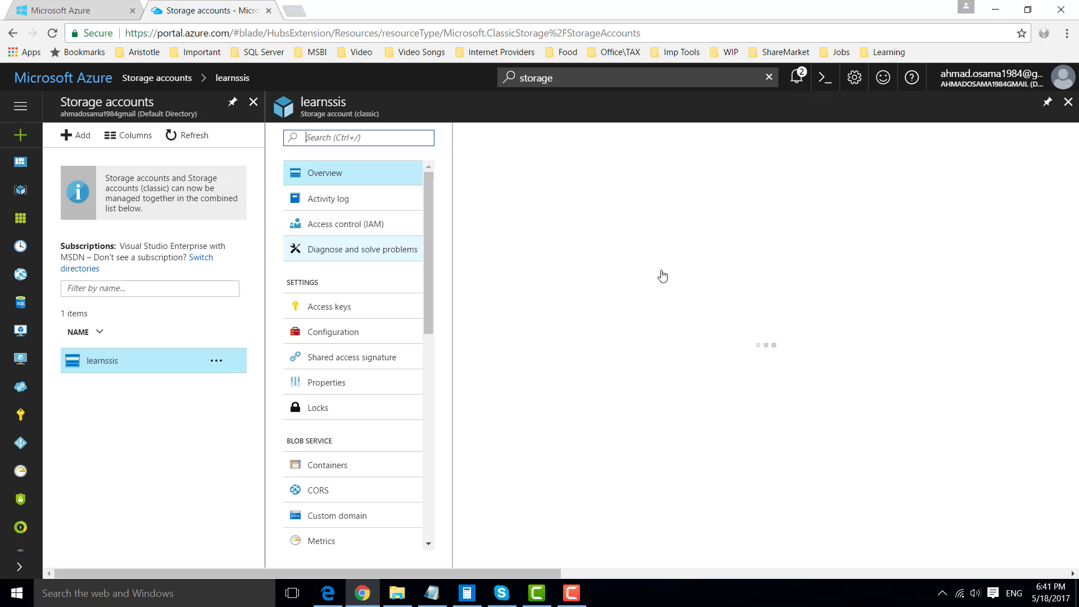
left_click(549, 371)
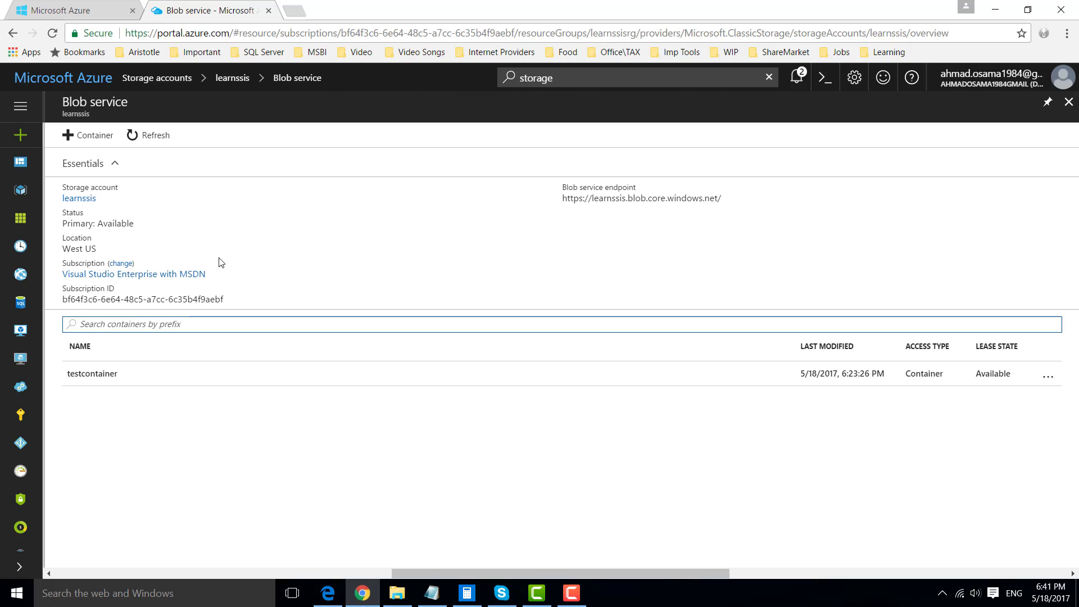
left_click(93, 378)
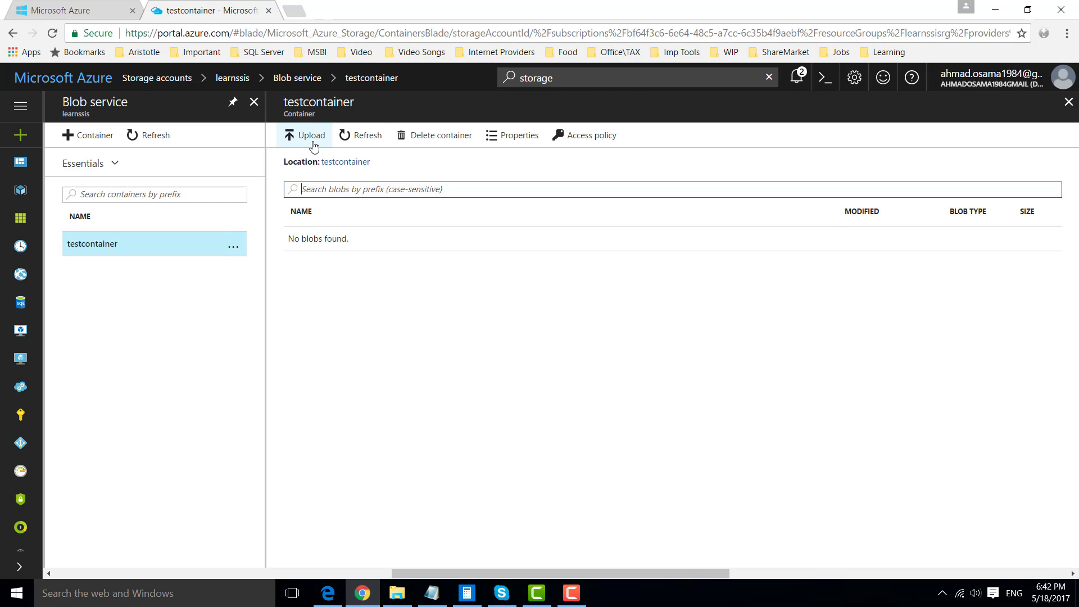
left_click(360, 135)
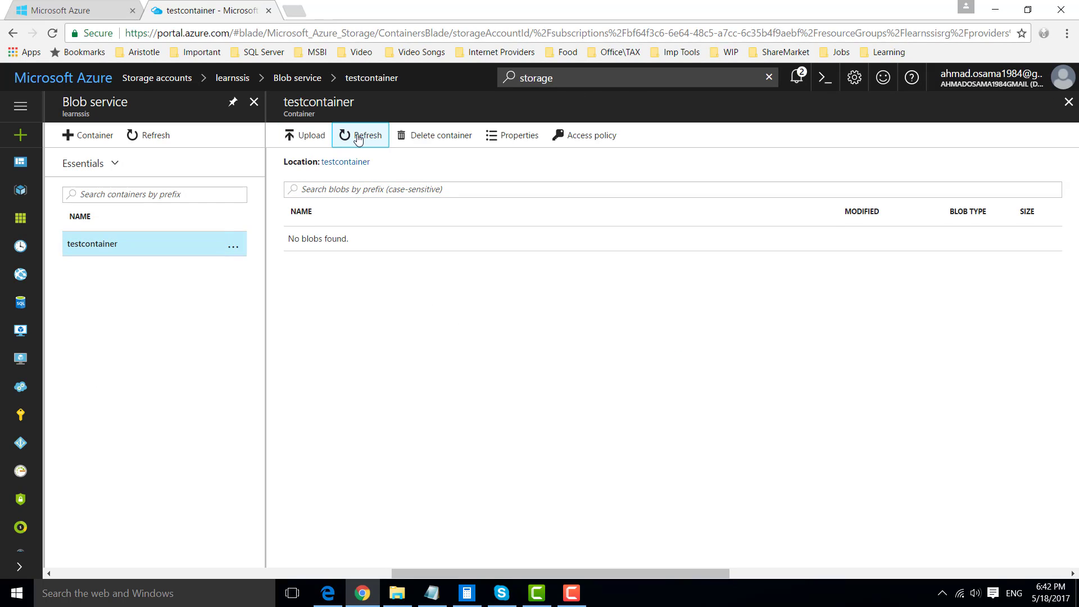
Go back to the learnssis storage account overview and reopen its blob container list.
left_click(299, 79)
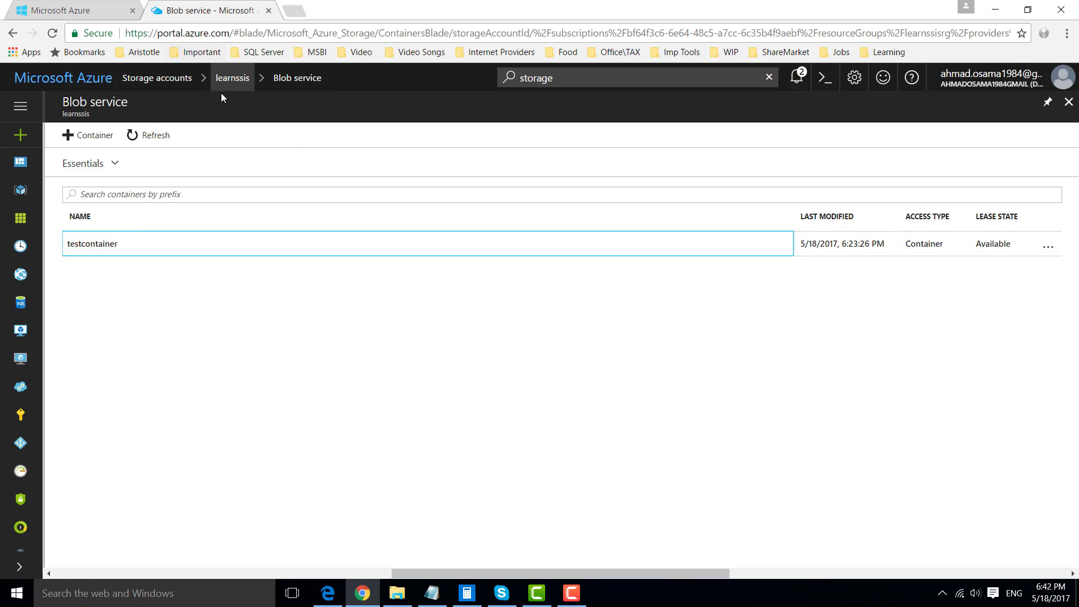
left_click(229, 79)
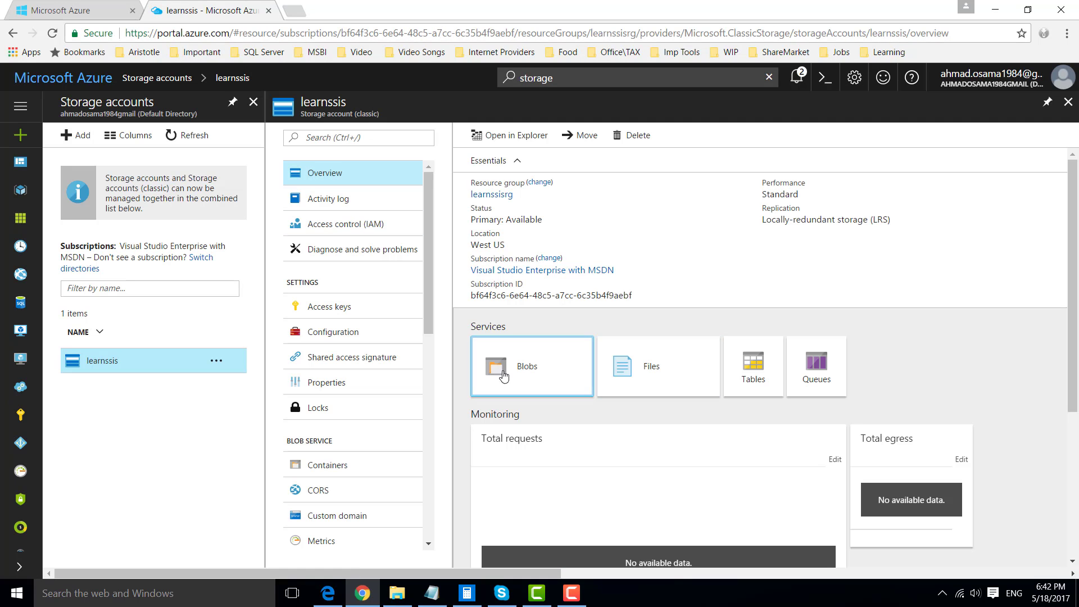
left_click(537, 370)
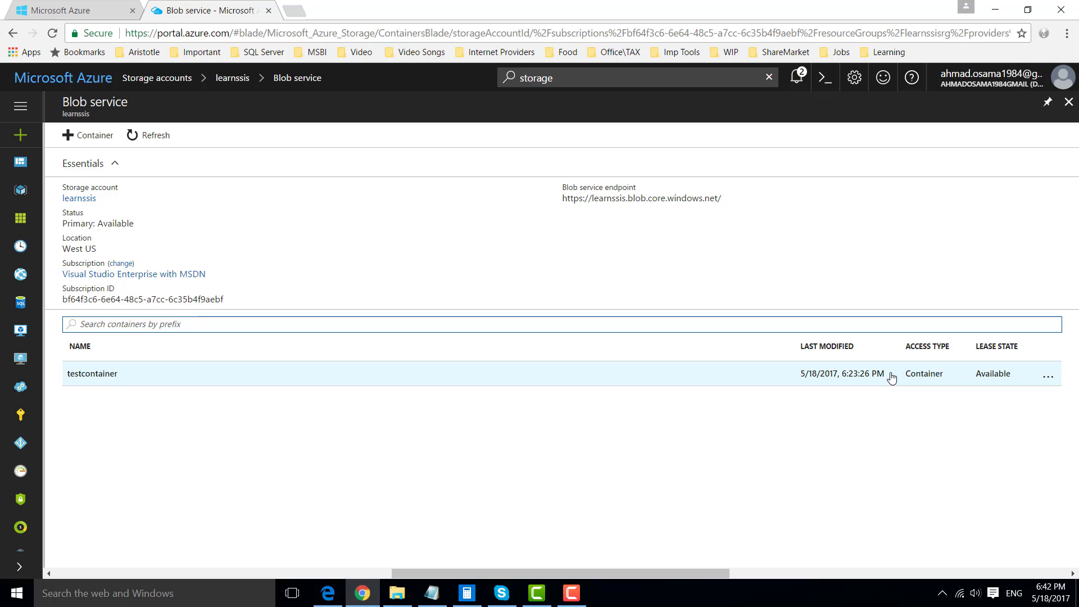
Search for "sql server", list the SQL servers, and view the overview of the learnssis server.
left_click(582, 73)
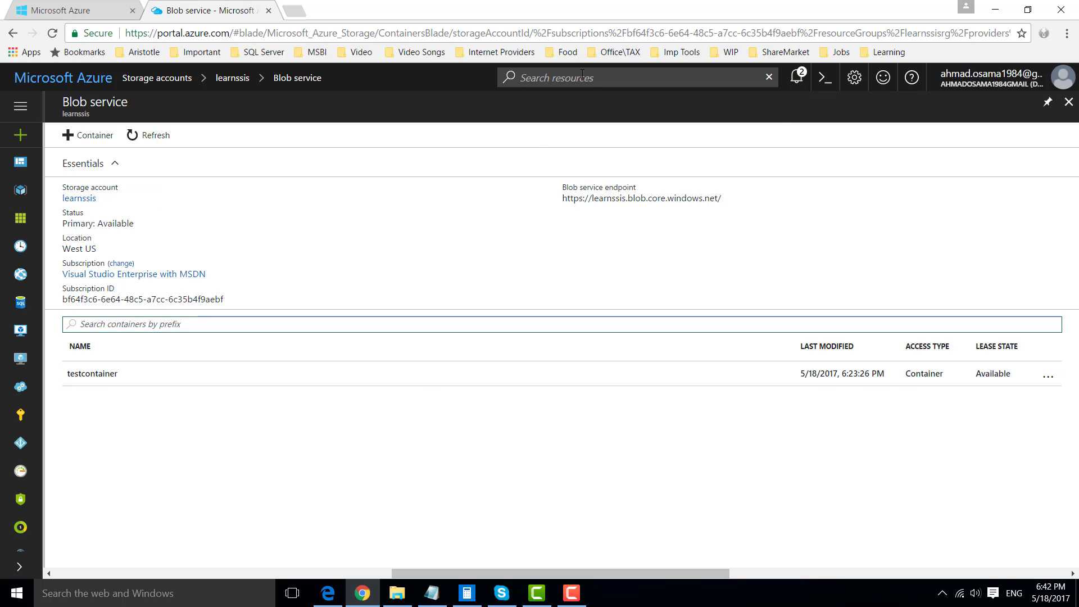
type("sql server")
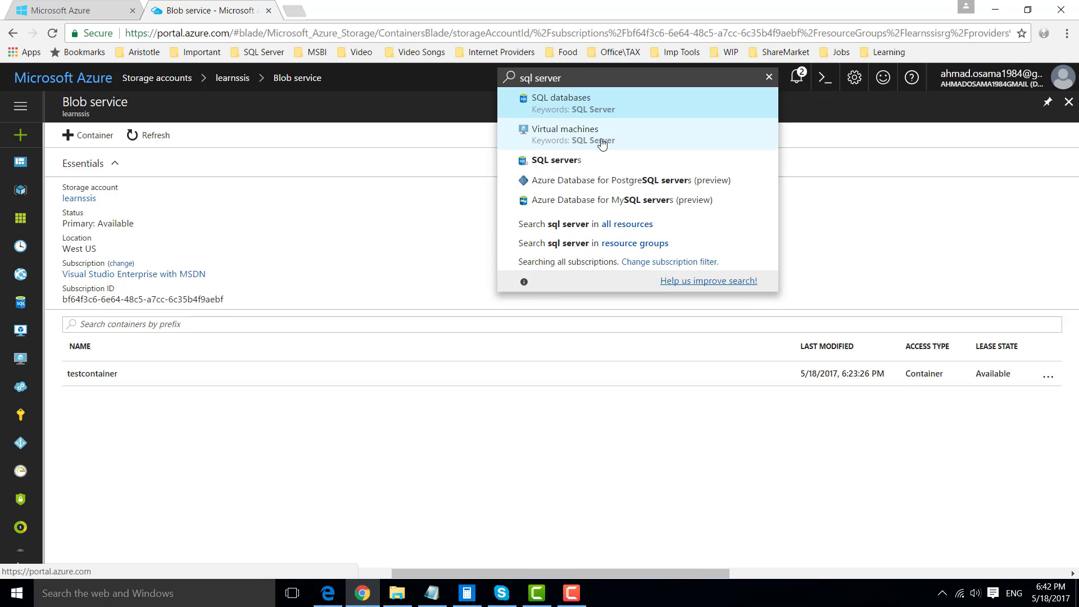
left_click(596, 159)
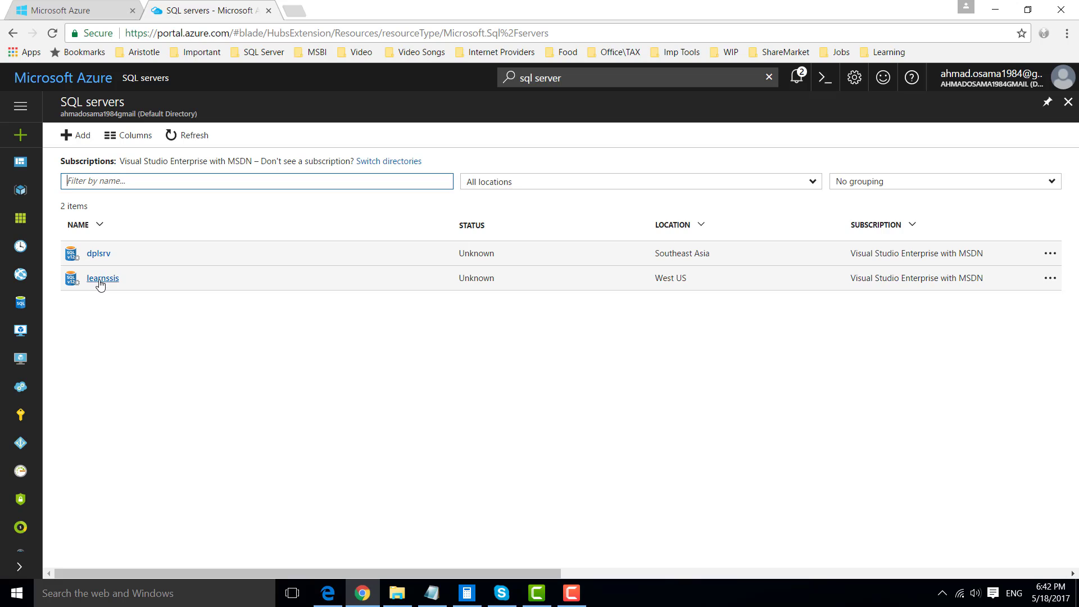
left_click(101, 280)
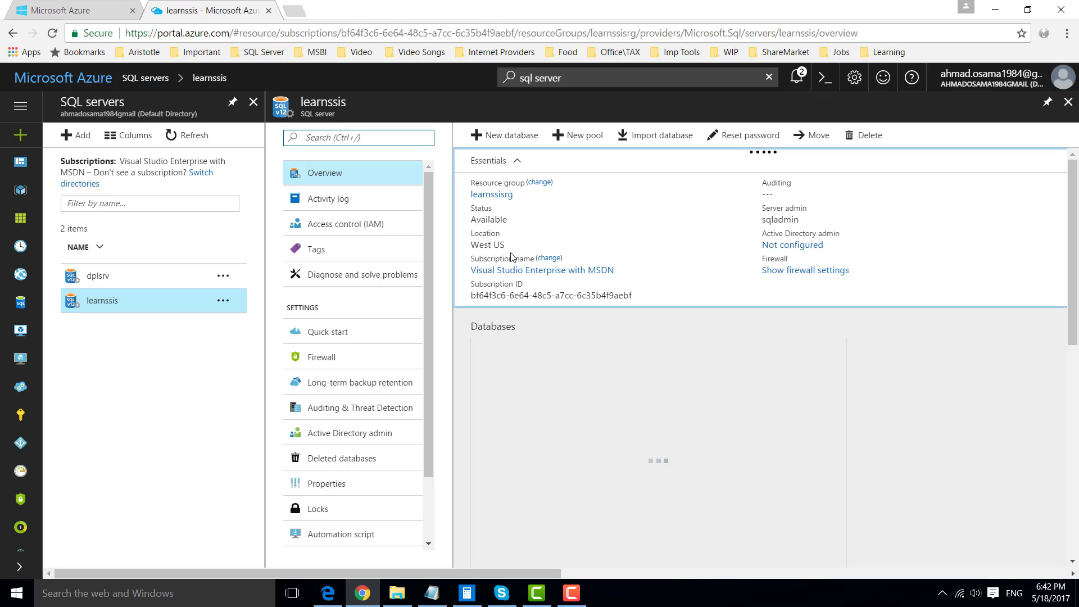
List the SQL databases and check the server, pricing tier and location of AdventureWorksTest.
left_click(19, 312)
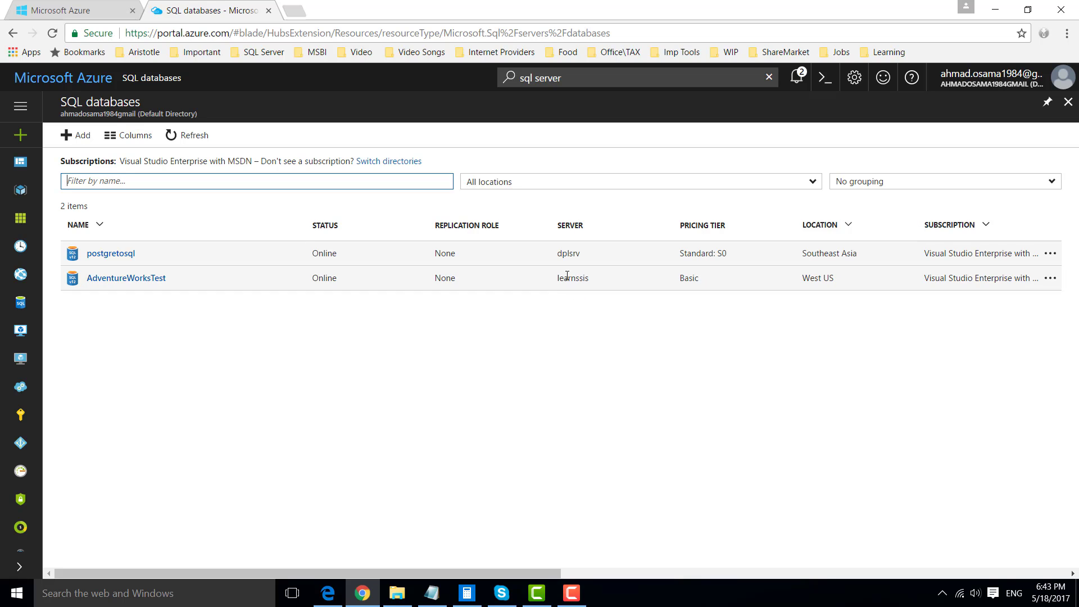
left_click_drag(556, 279, 602, 278)
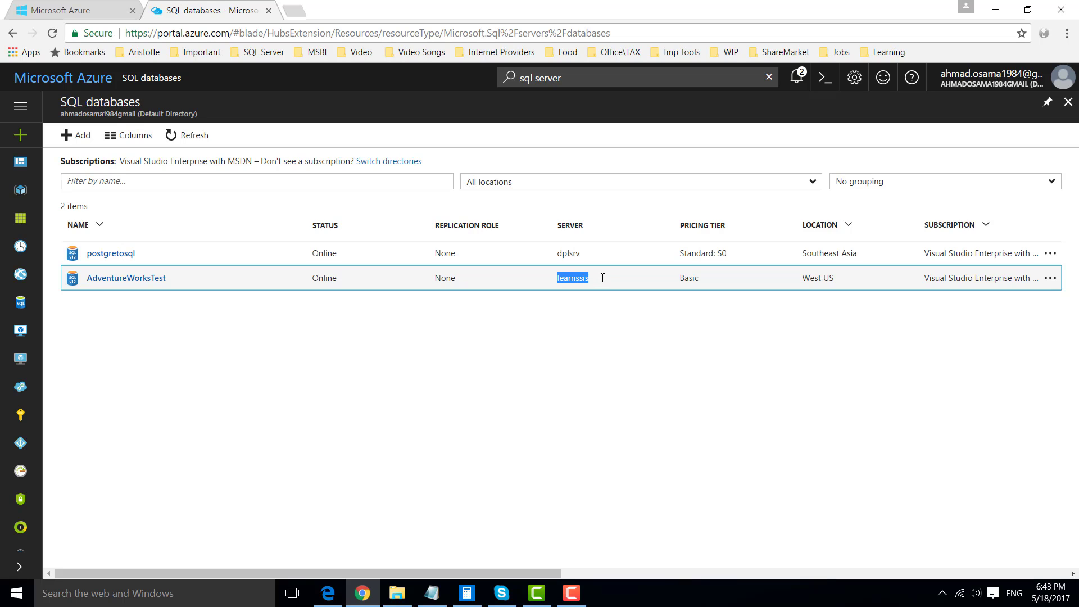
left_click(694, 276)
double_click(684, 285)
left_click(804, 287)
Switch to the classic Azure portal and open the AdventureWorksTest SQL database's quick start page.
left_click(94, 10)
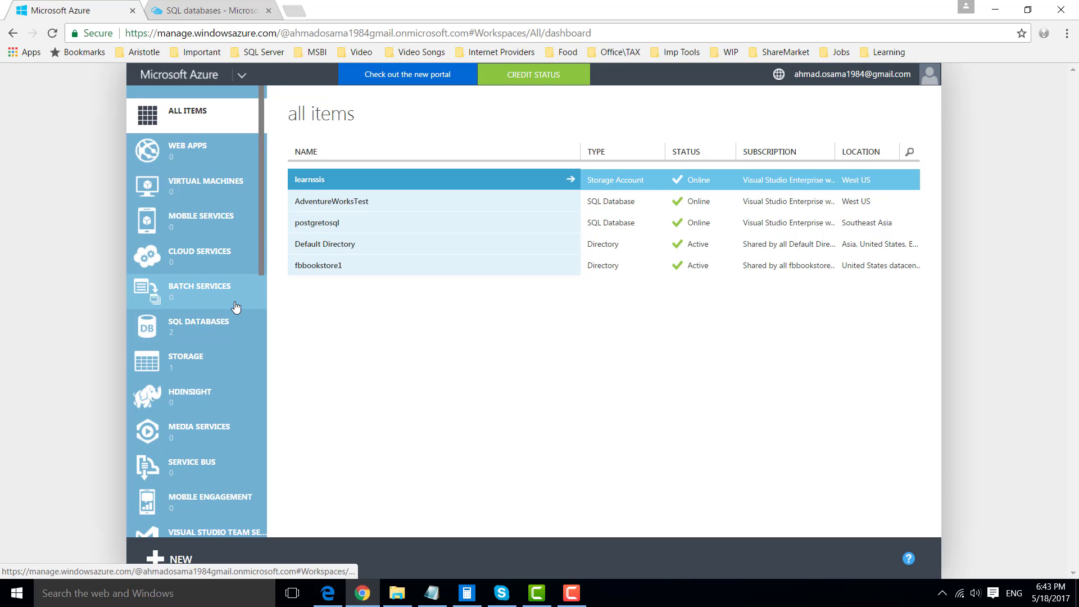
left_click(187, 334)
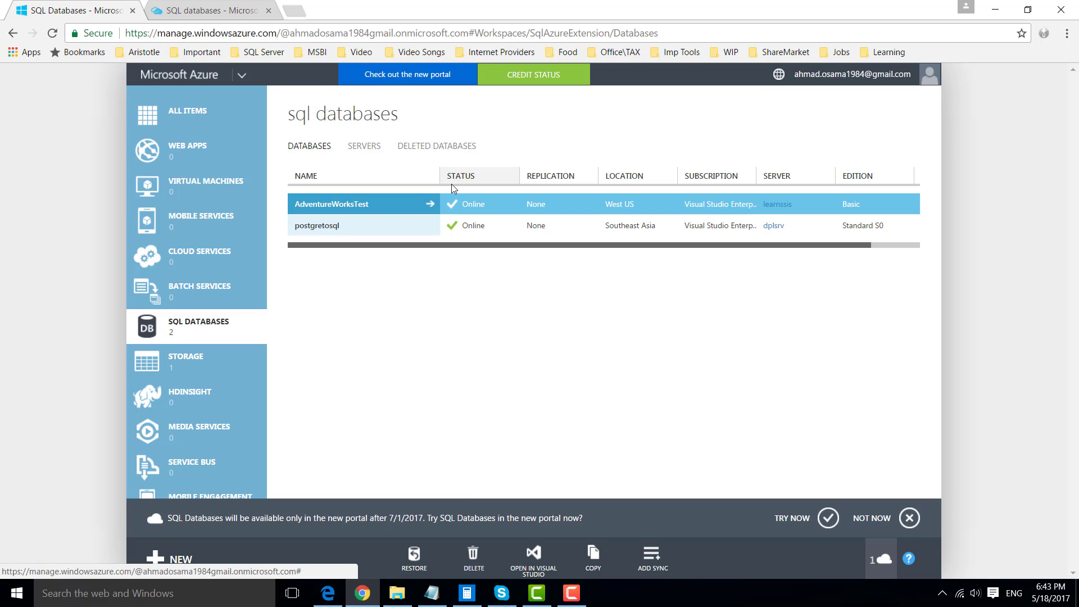
left_click(431, 206)
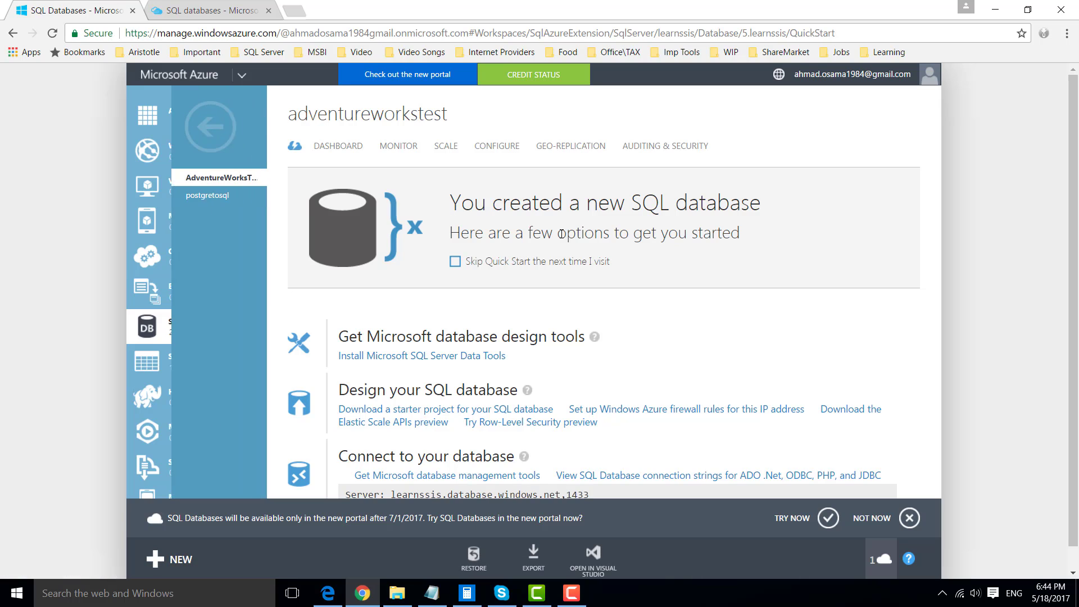
scroll(563, 211, "down", 1)
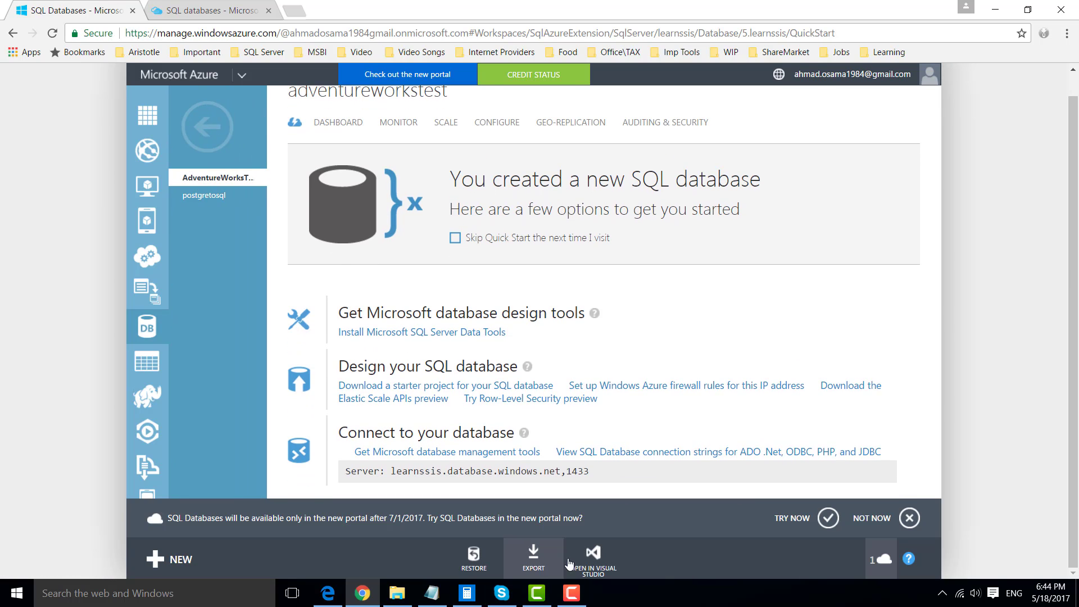
Start an export of AdventureWorksTest, keeping the suggested file name and choosing the learnssis storage account and testcontainer as the destination.
left_click(534, 562)
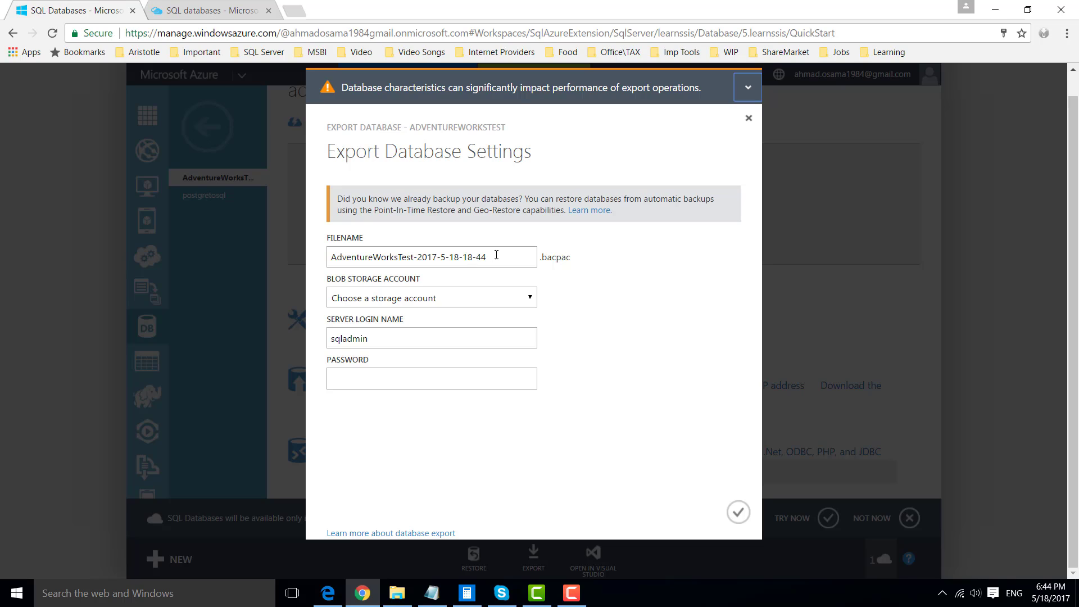
left_click_drag(497, 257, 447, 257)
left_click(448, 258)
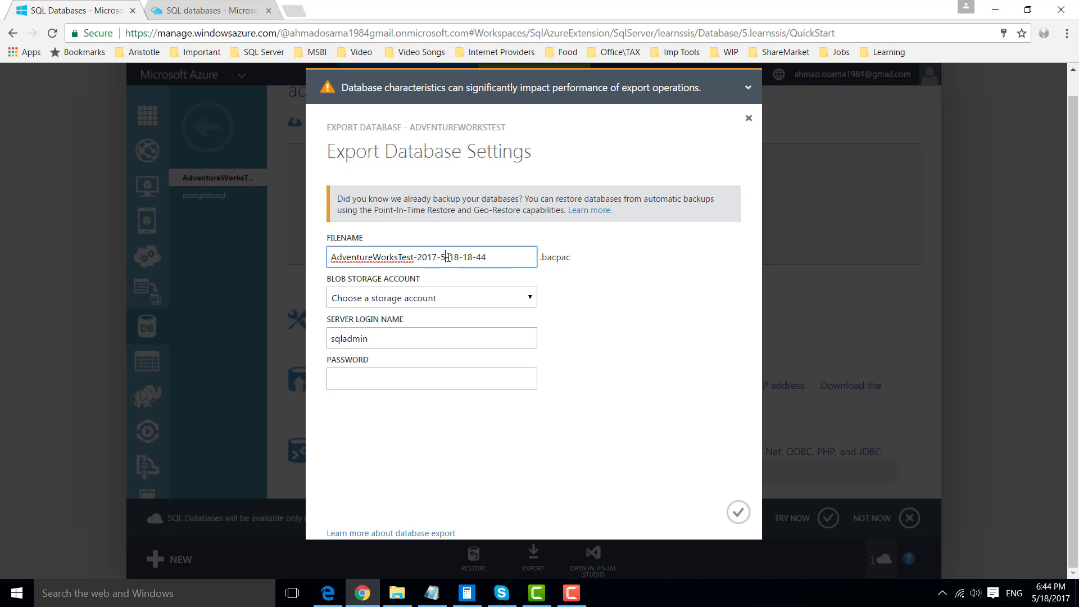
left_click(417, 298)
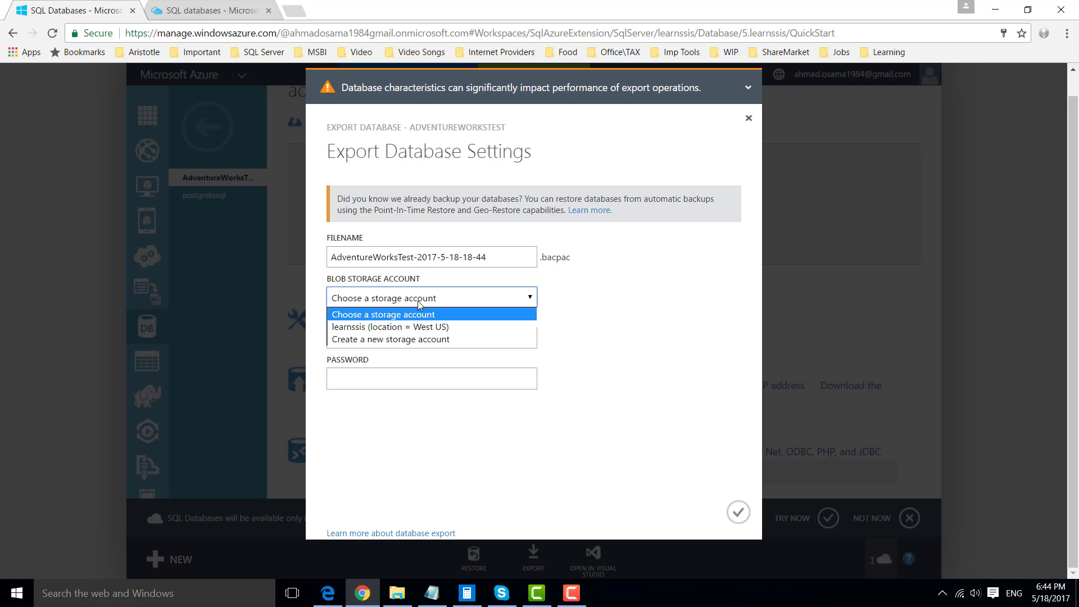
left_click(406, 327)
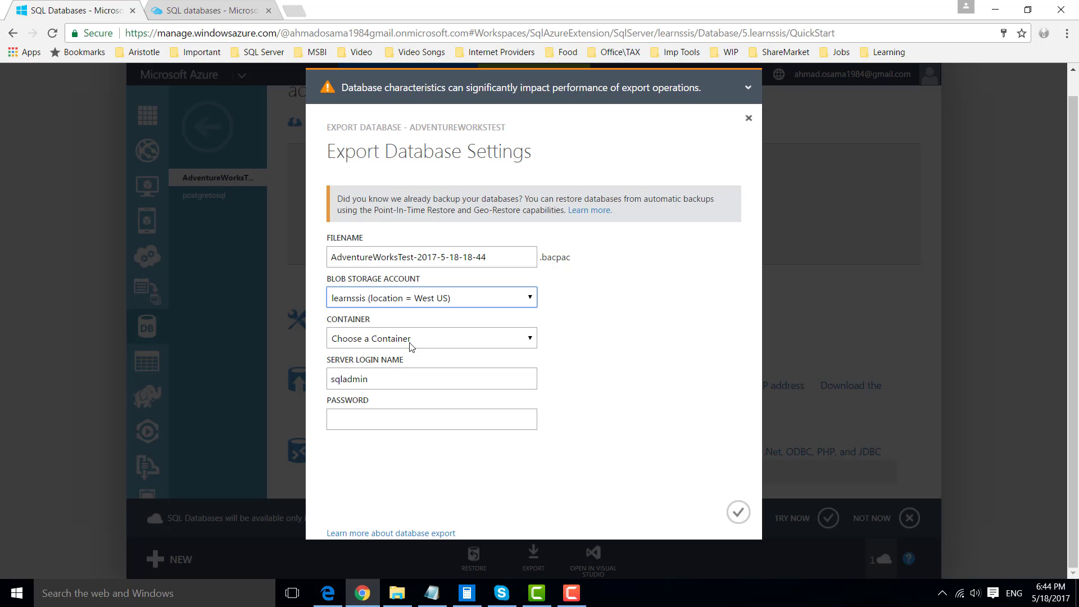
left_click(410, 341)
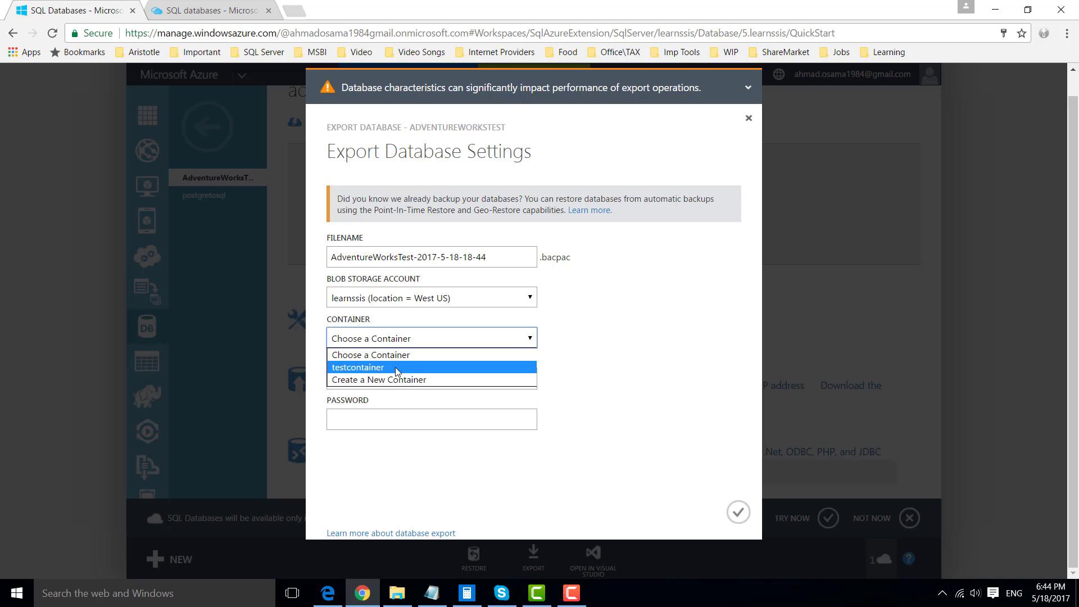
left_click(397, 368)
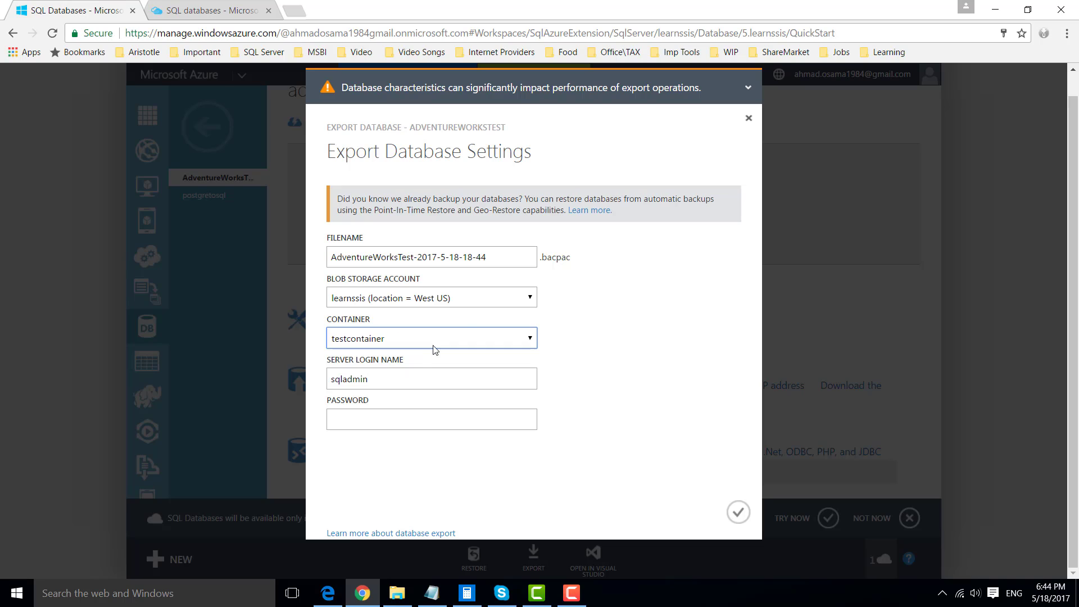
Enter the server login password for sqladmin in the export settings and submit the database export.
left_click(419, 381)
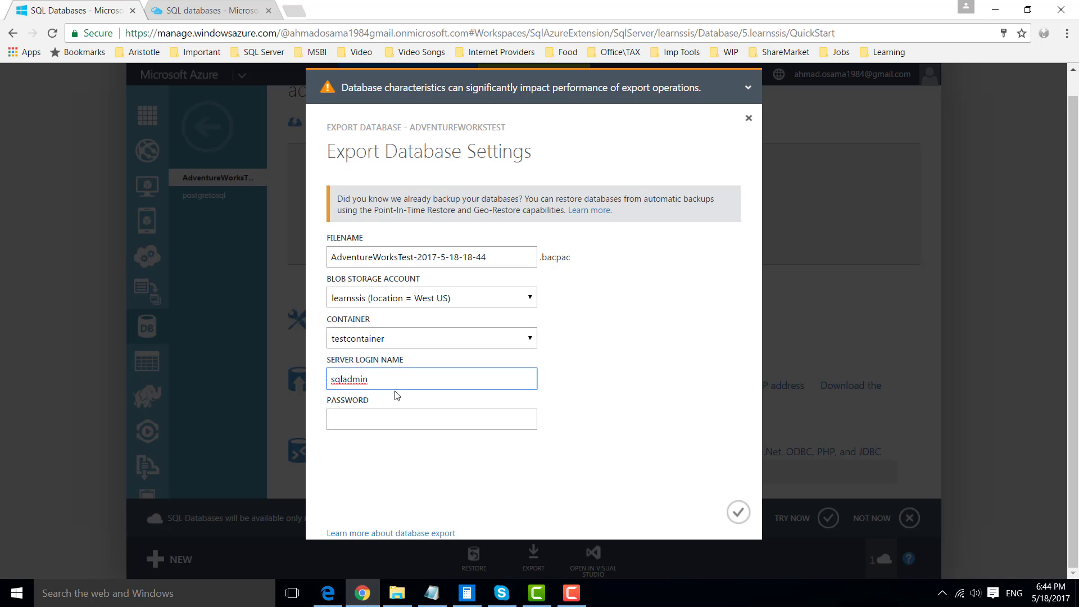
left_click(384, 422)
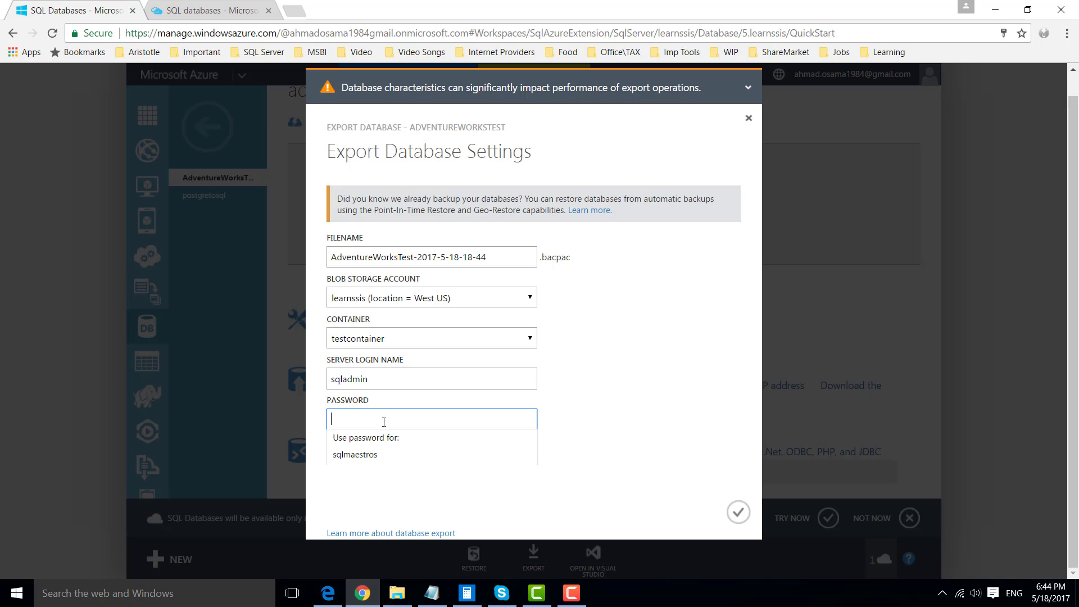
type("••")
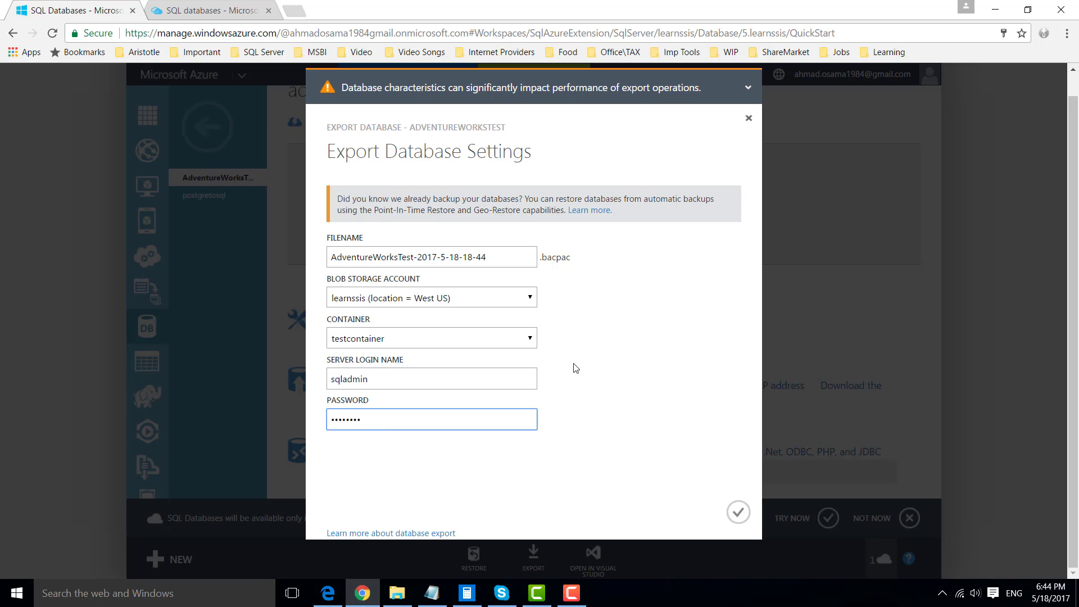
left_click(738, 512)
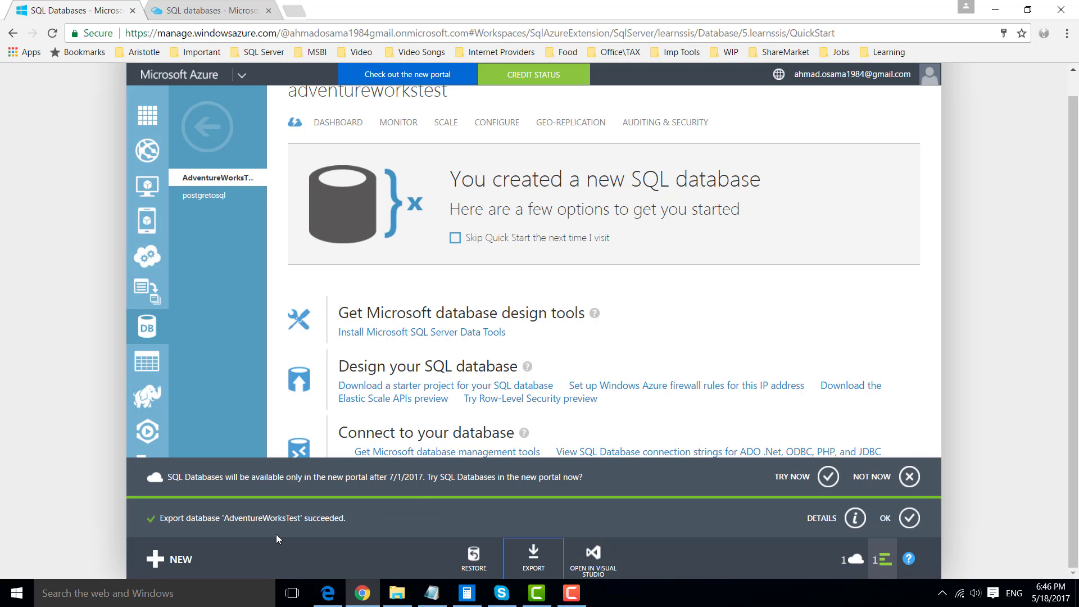
Switch to the new Azure portal, search for storage and open the Storage accounts (classic) list.
left_click(214, 7)
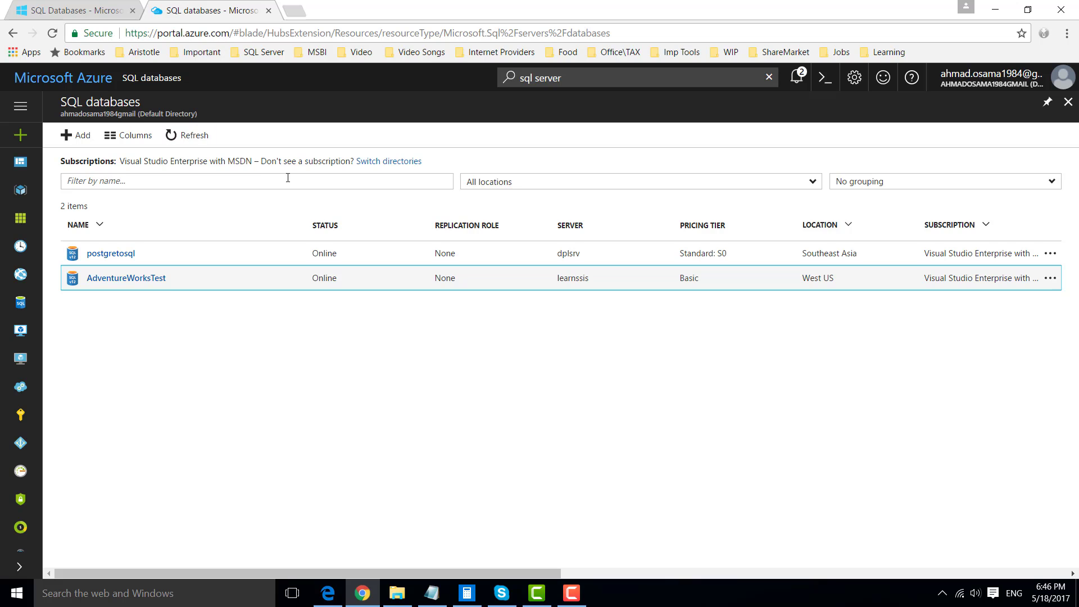
left_click(569, 82)
key("ctrl+a")
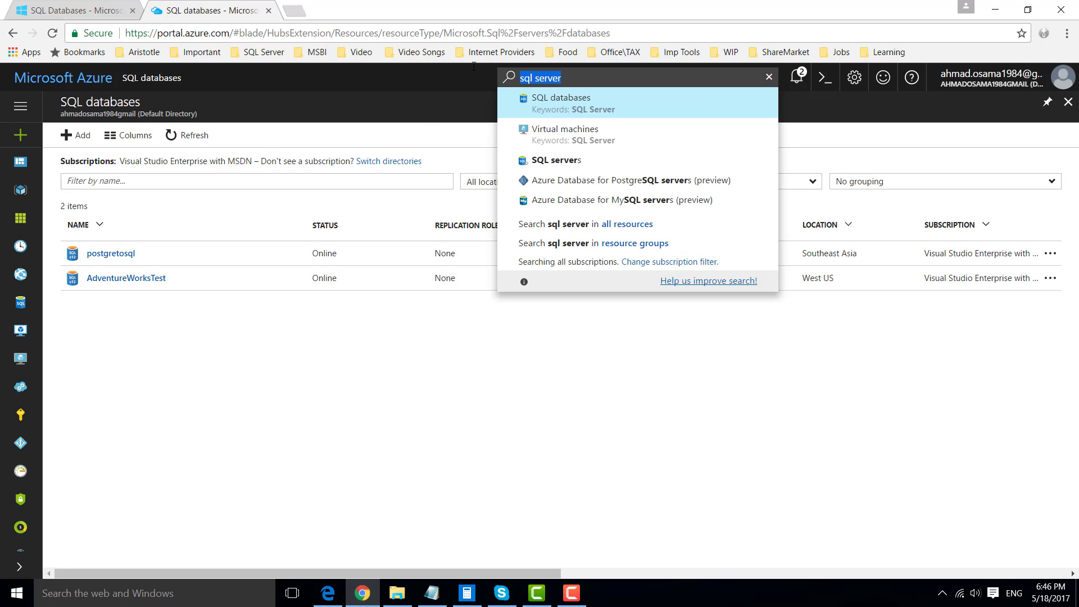
type("sot")
key("BackSpace")
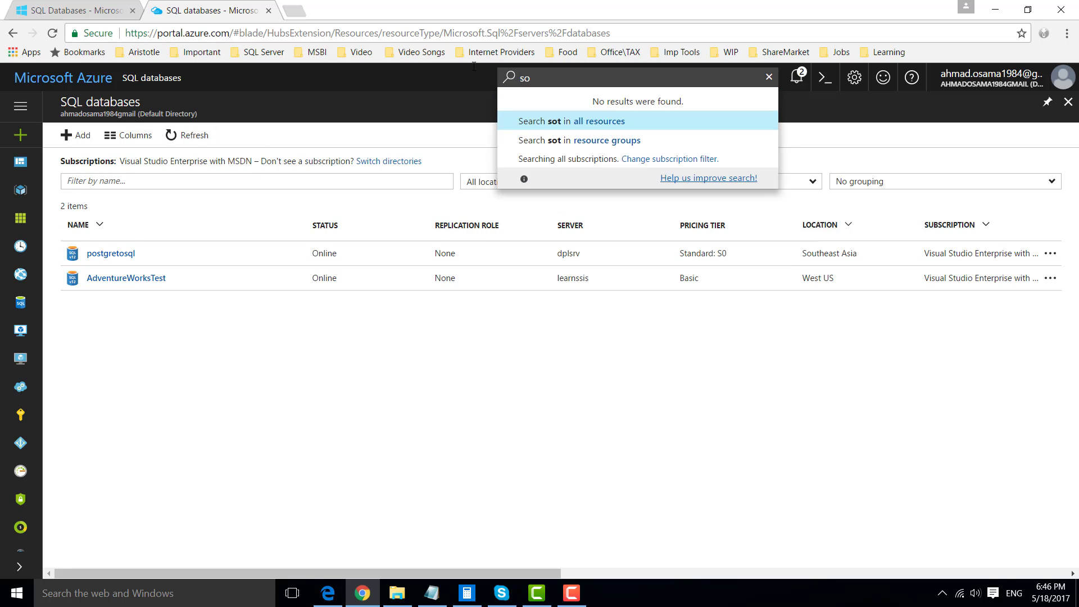
type("orage")
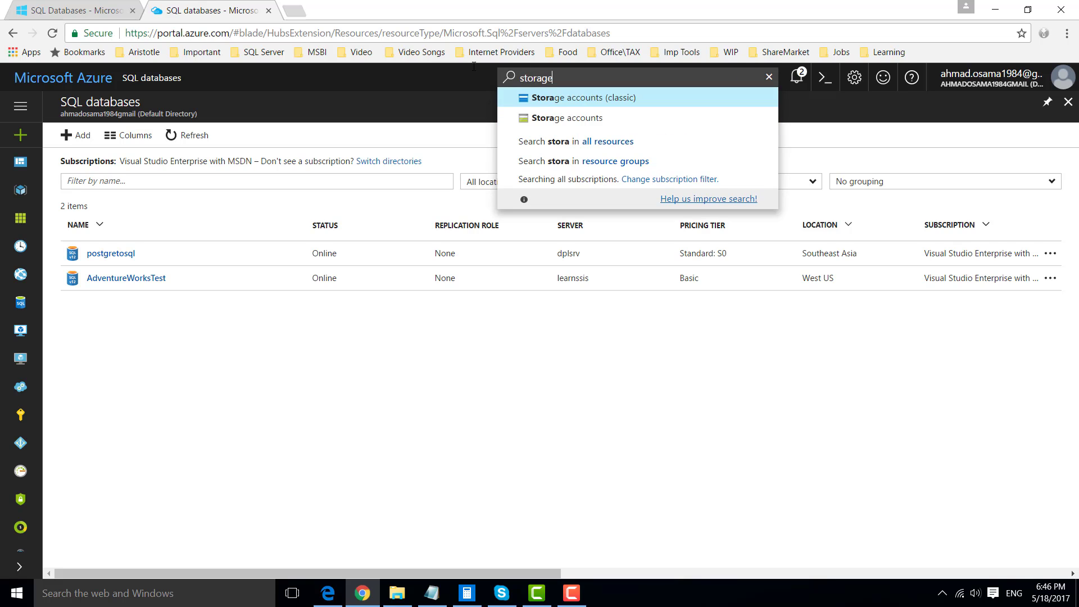
left_click(618, 99)
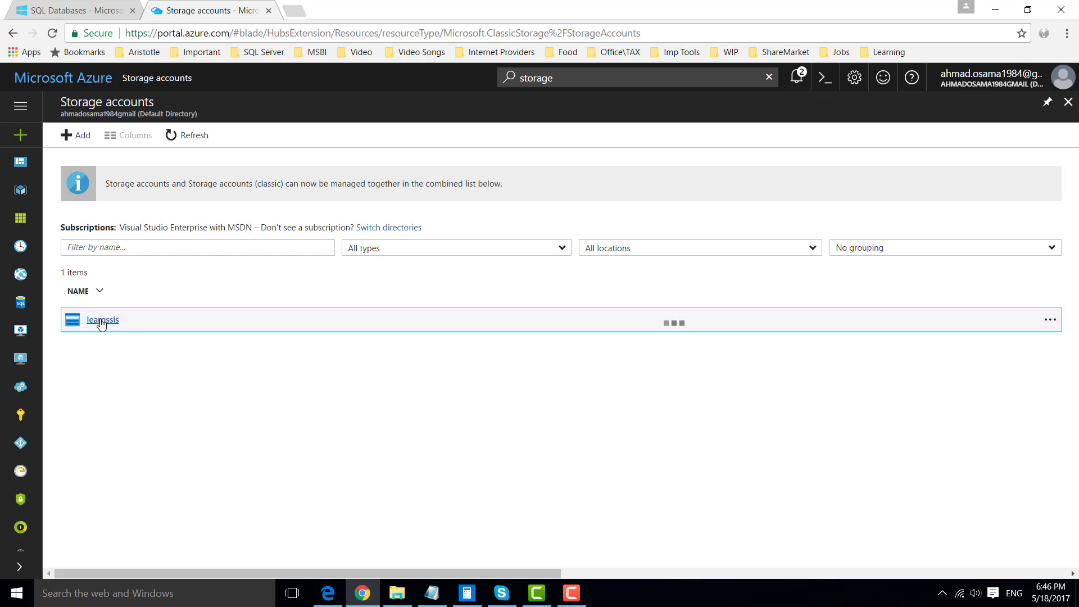
Open testcontainer in the learnssis storage account's Blob service and check the exported .bacpac file.
left_click(102, 320)
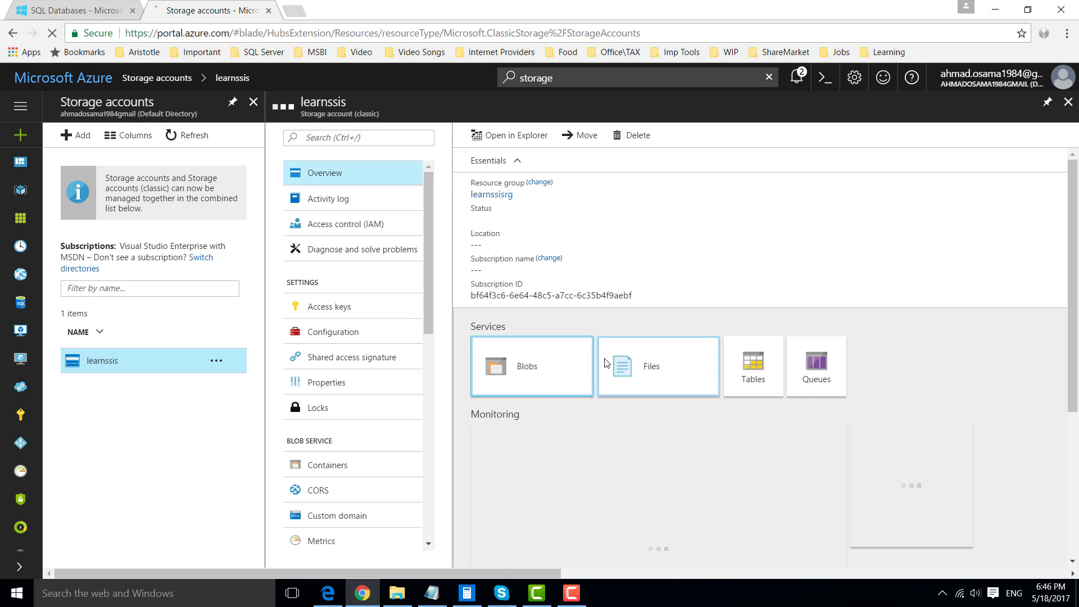
left_click(544, 377)
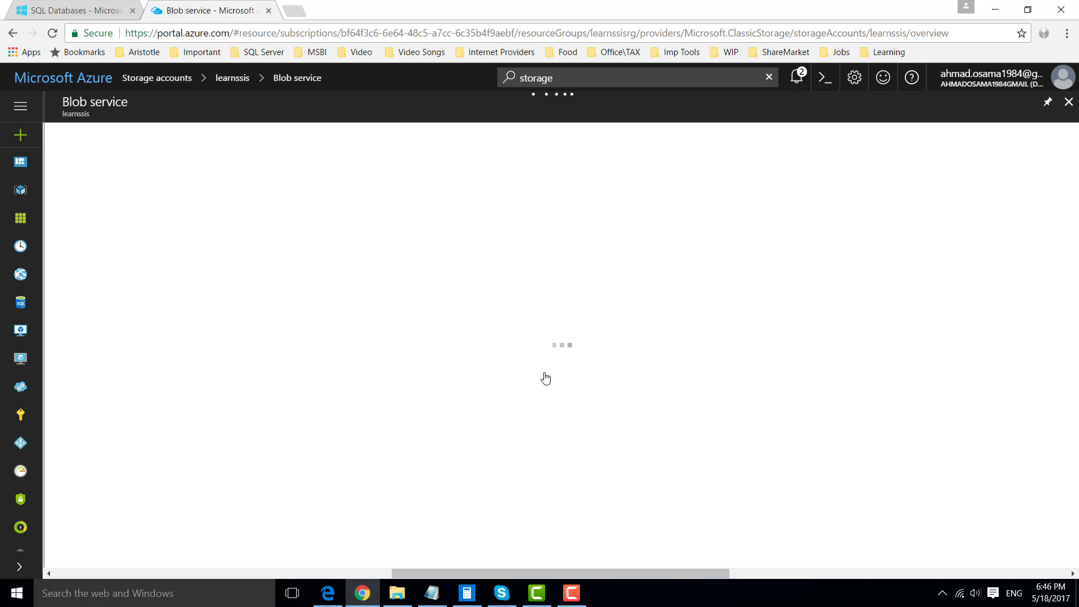
left_click(101, 377)
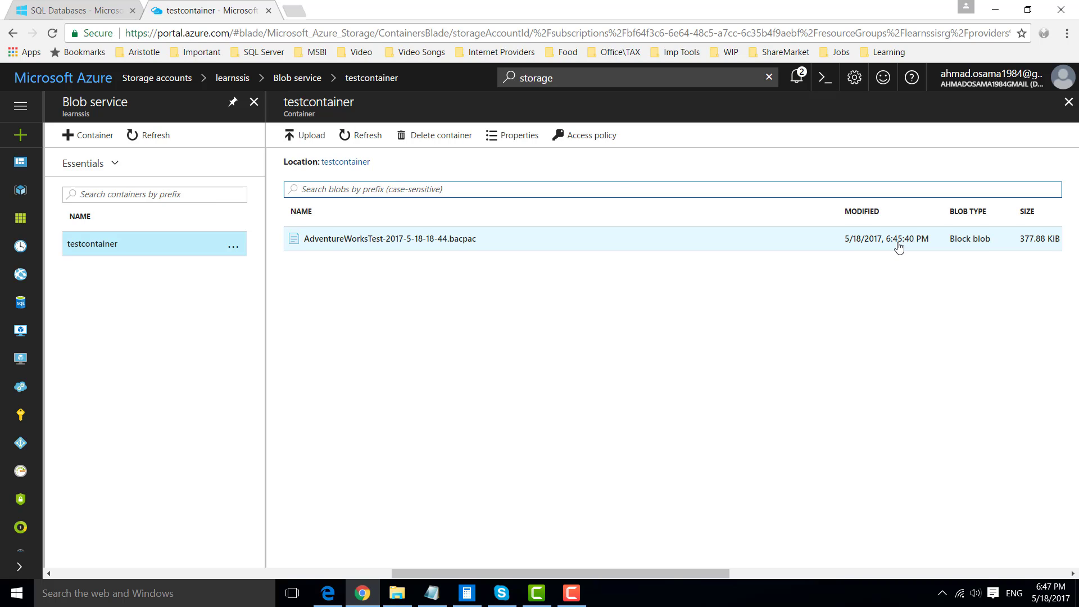
Return to the classic Azure portal and open the configuration page of the AdventureWorksTest database.
left_click(81, 6)
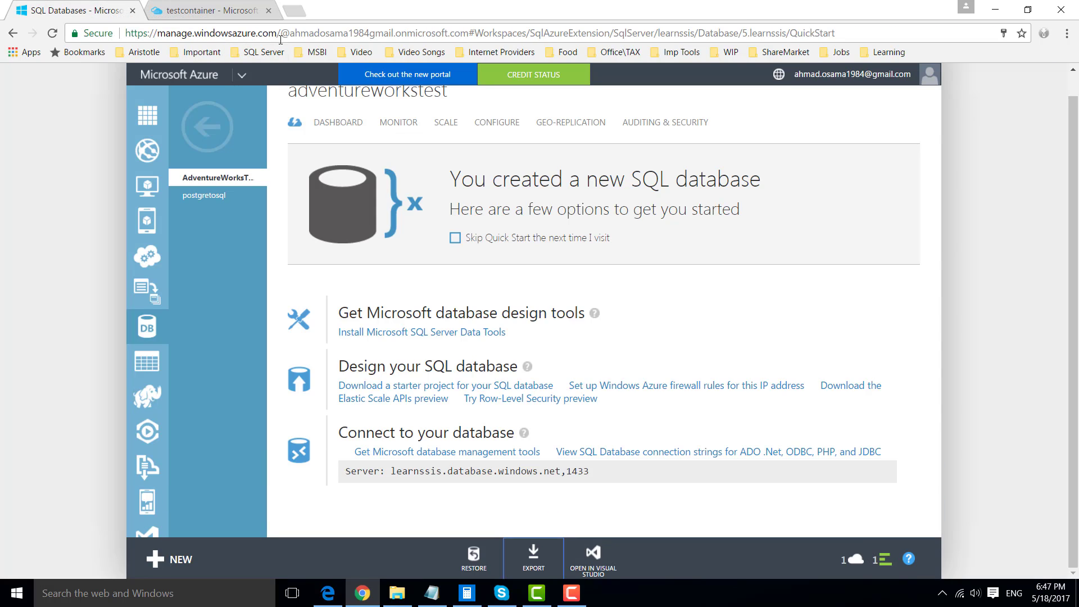
scroll(611, 192, "up", 1)
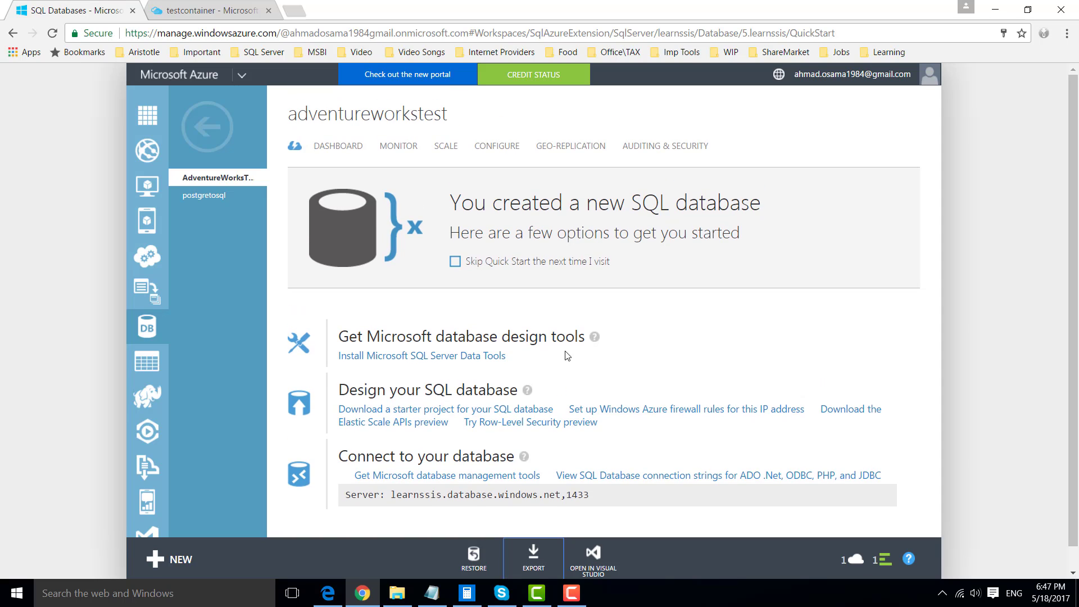
left_click(502, 147)
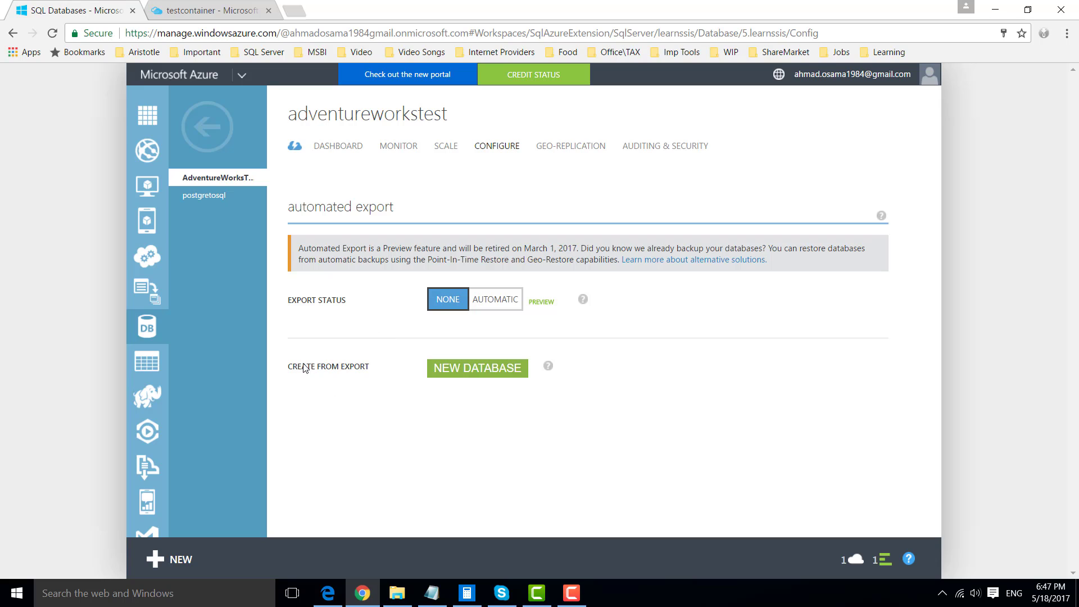
Try to create a new database from the export in the automated export settings.
left_click_drag(290, 369, 368, 374)
left_click(371, 375)
left_click(467, 369)
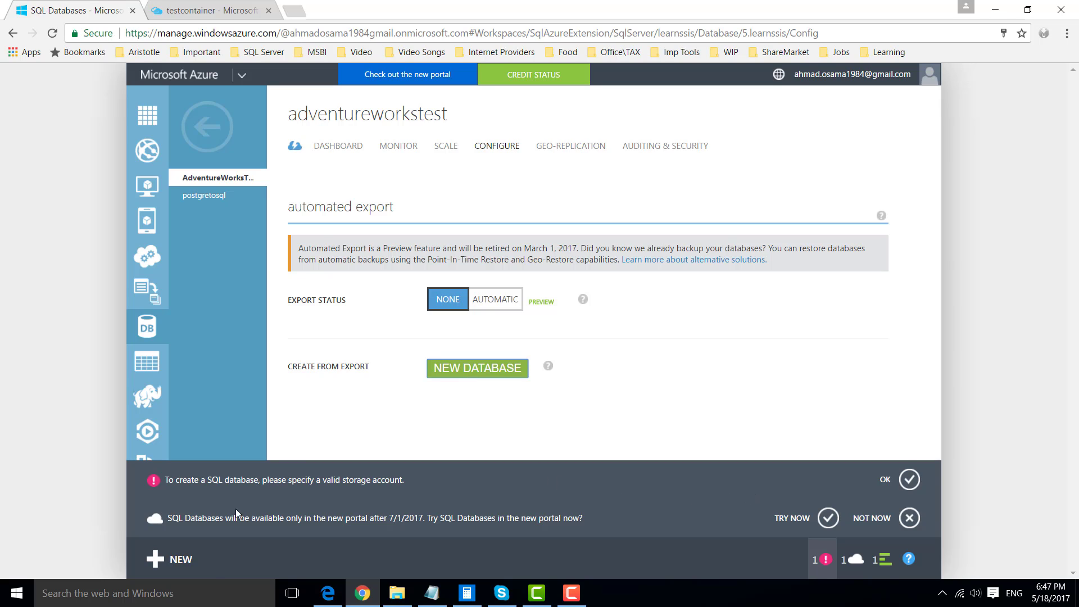
left_click(898, 481)
Start a new SQL database import and choose AdventureWorksTest-2017-5-18-18-44.bacpac from testcontainer in the learnssis storage account as its source.
left_click(164, 560)
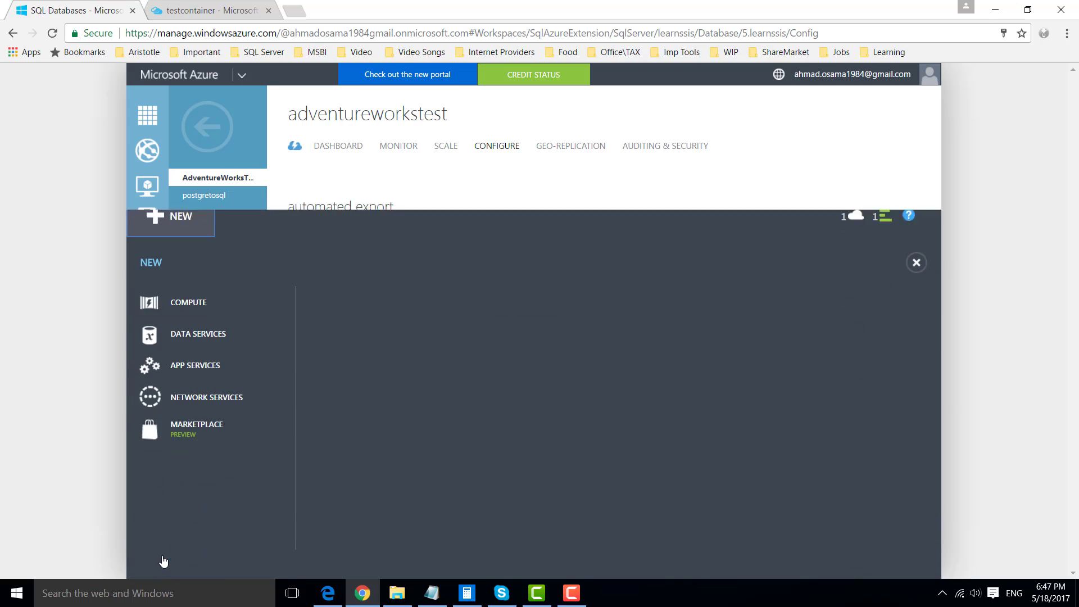
left_click(281, 314)
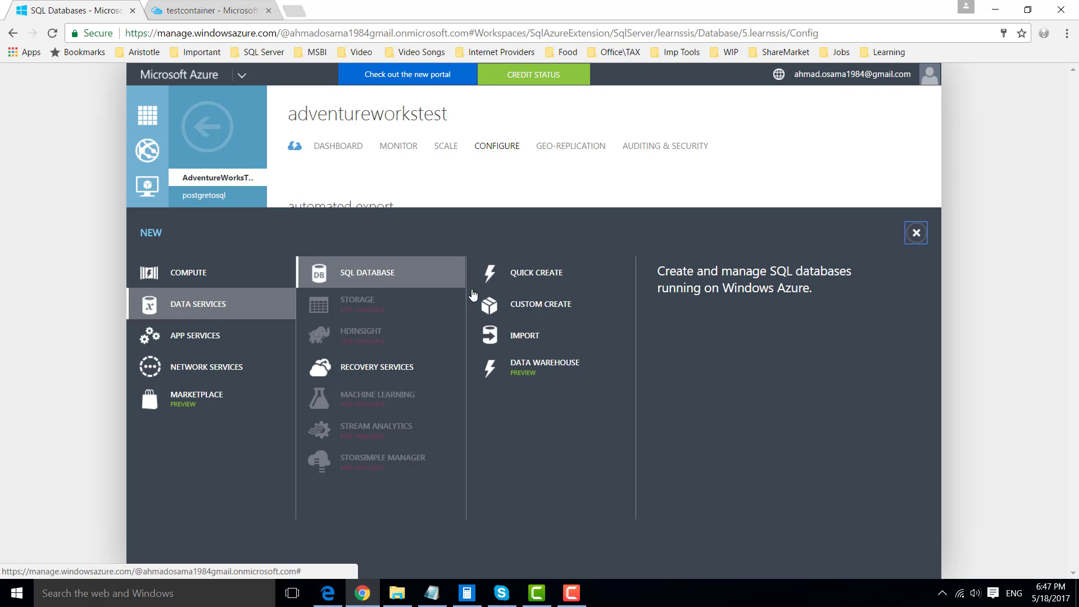
left_click(550, 343)
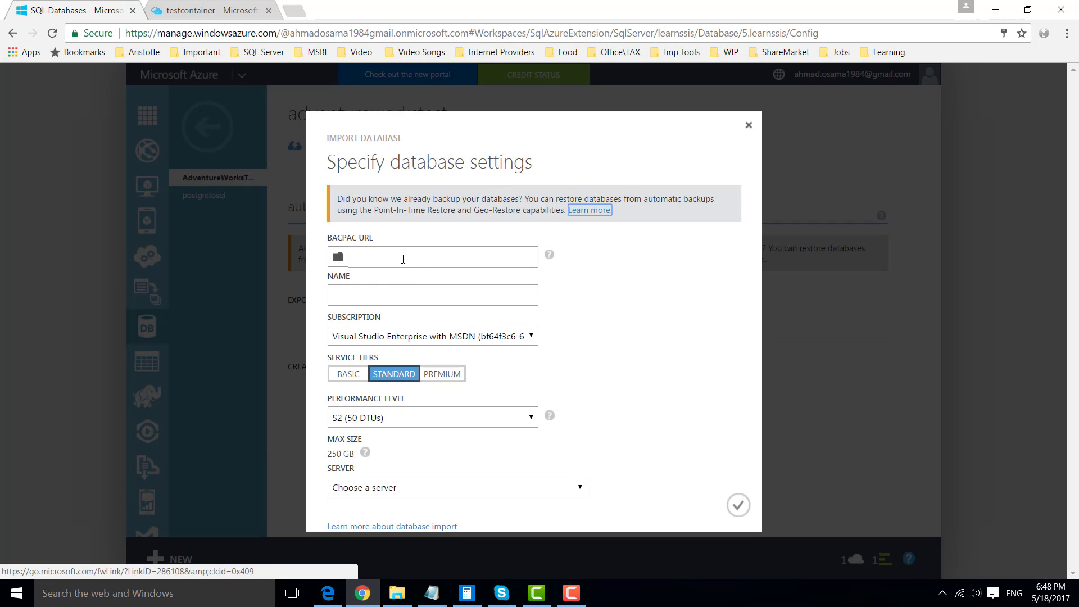
left_click(338, 257)
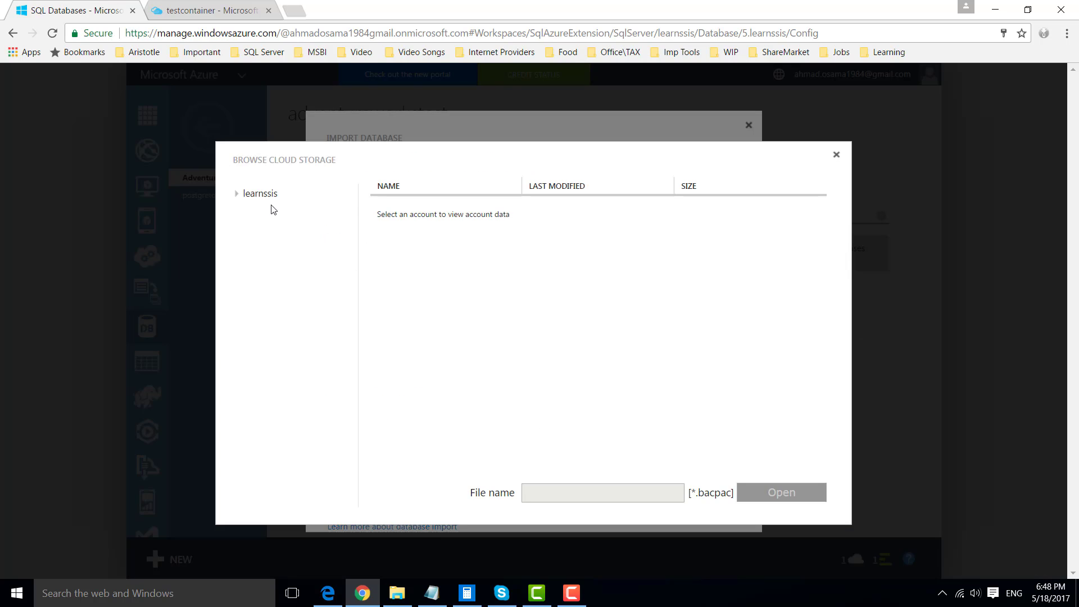
left_click(239, 196)
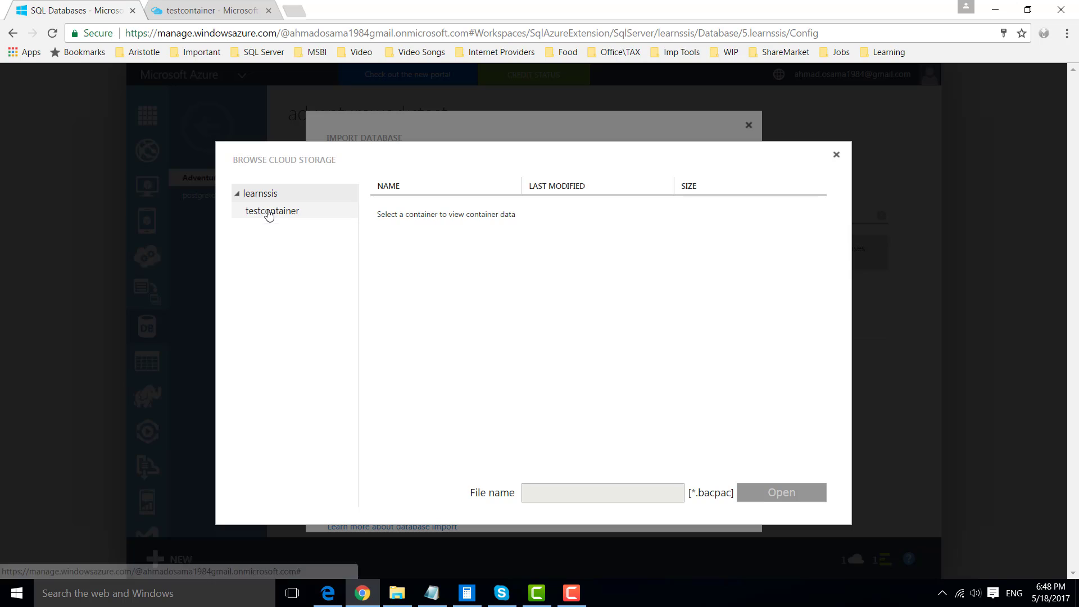
left_click(269, 214)
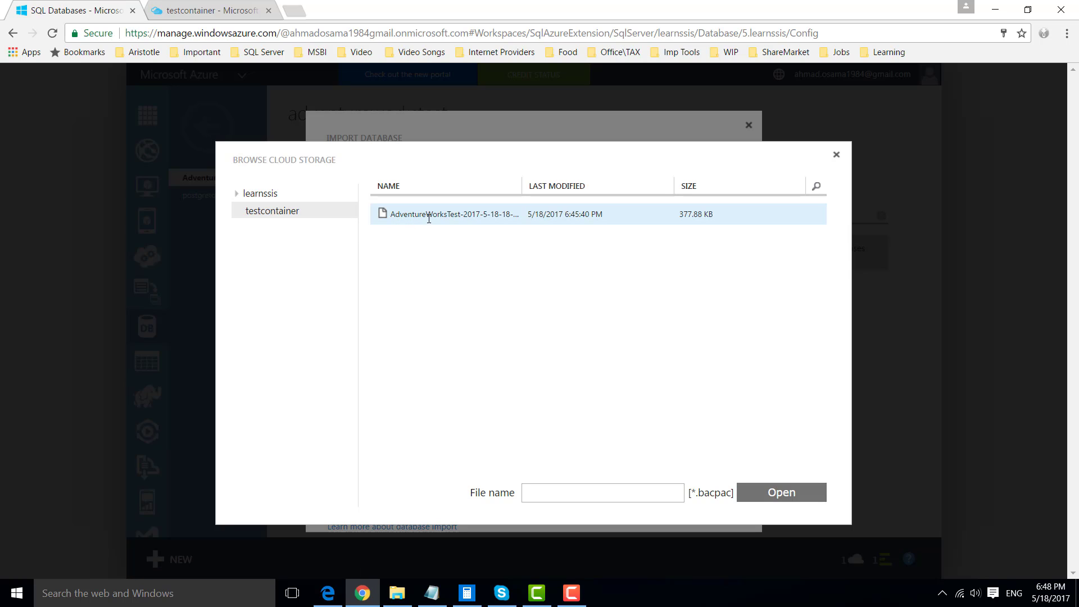
left_click(425, 217)
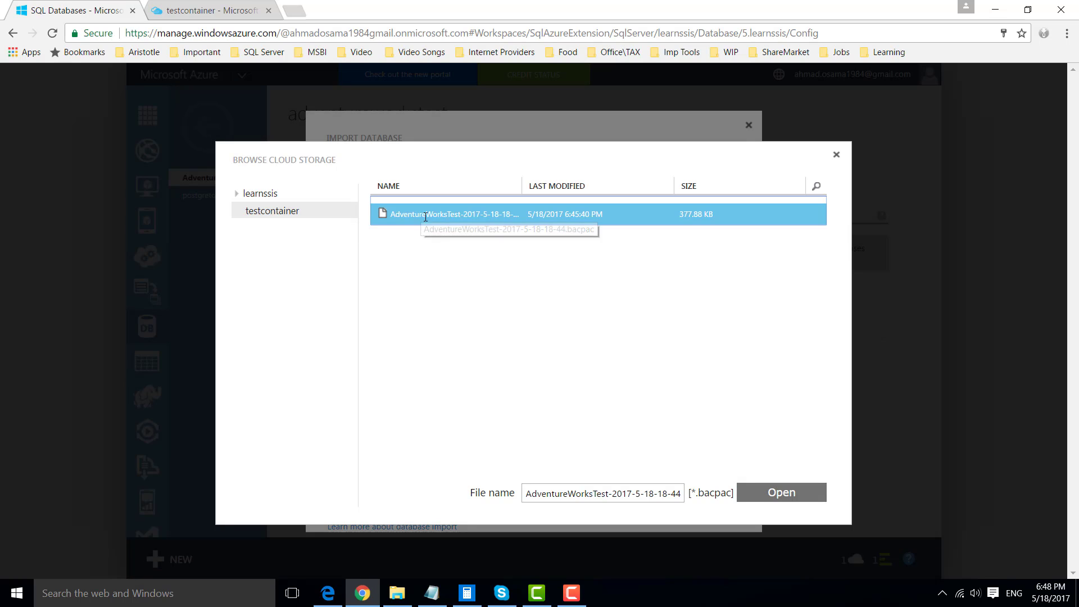
left_click(799, 490)
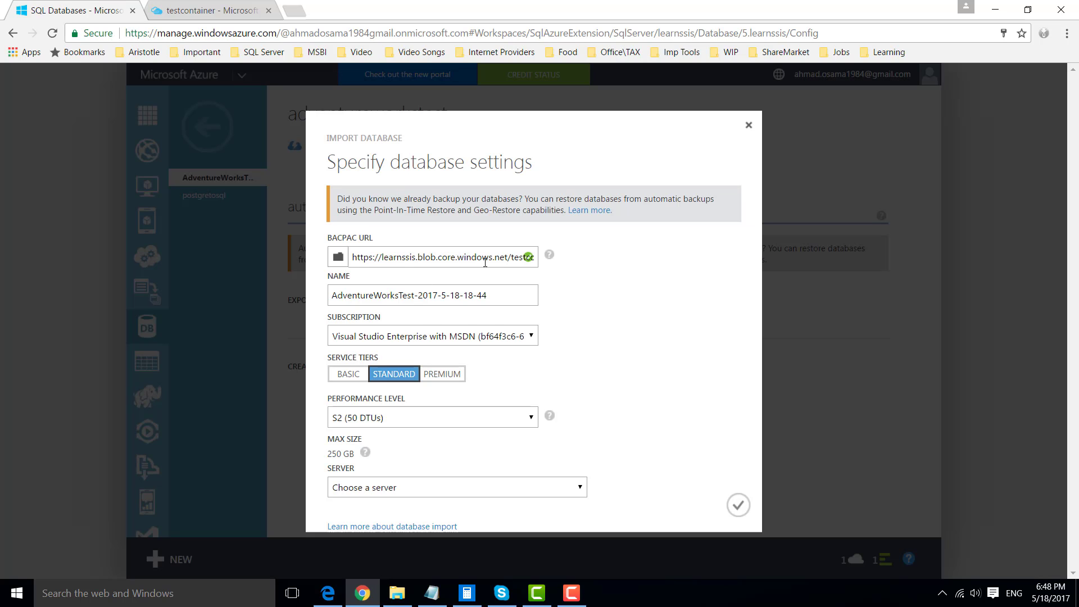
Name the imported database AdventureWorksTestNew and set its service tier to Basic, keeping the Basic (5 DTUs) performance level.
left_click_drag(489, 297, 423, 293)
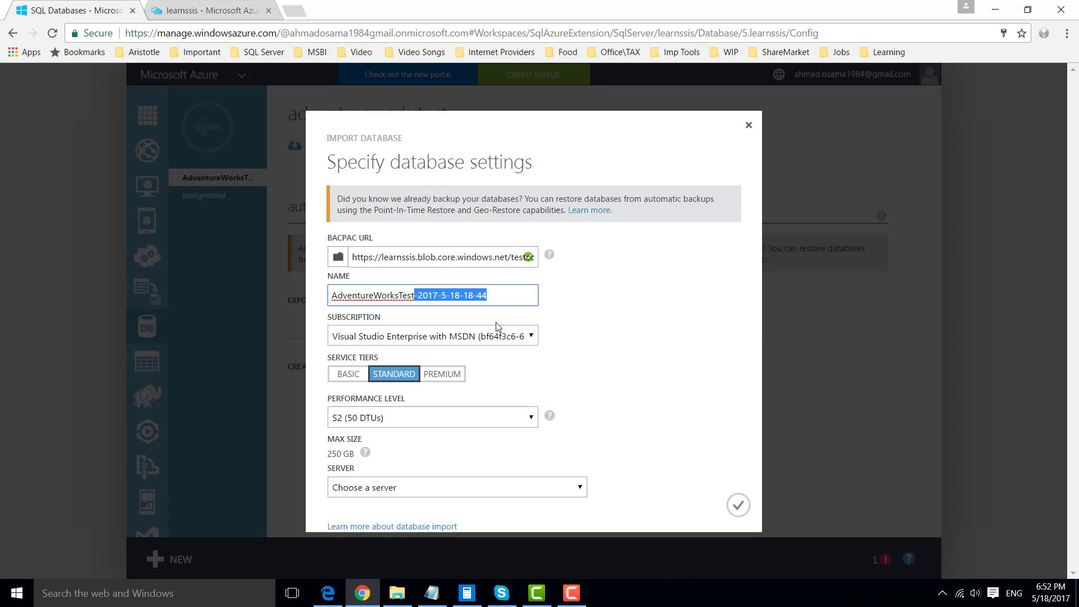
type("New")
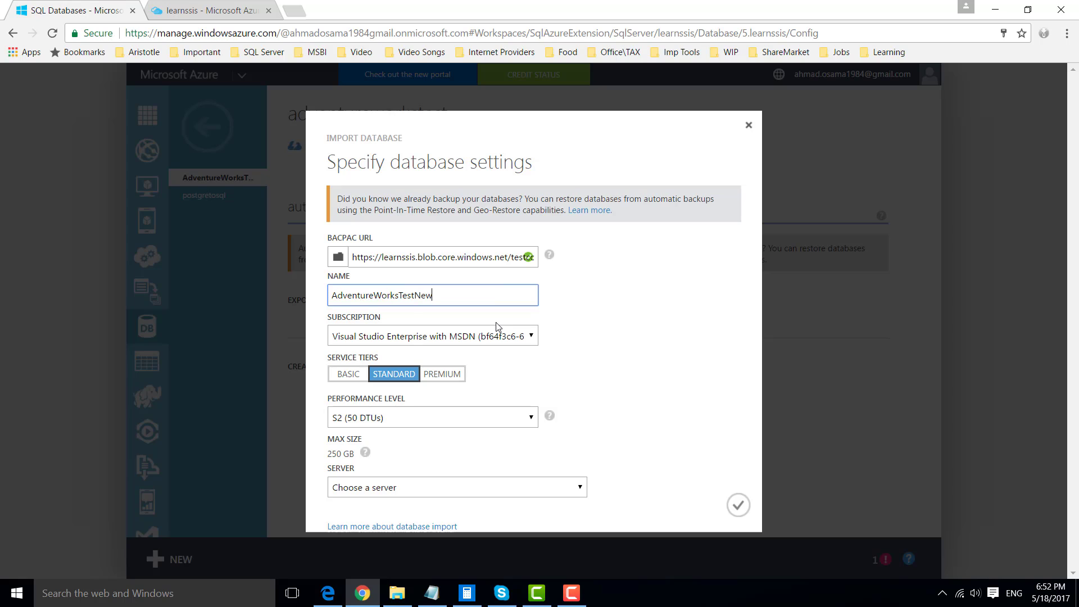
left_click(348, 376)
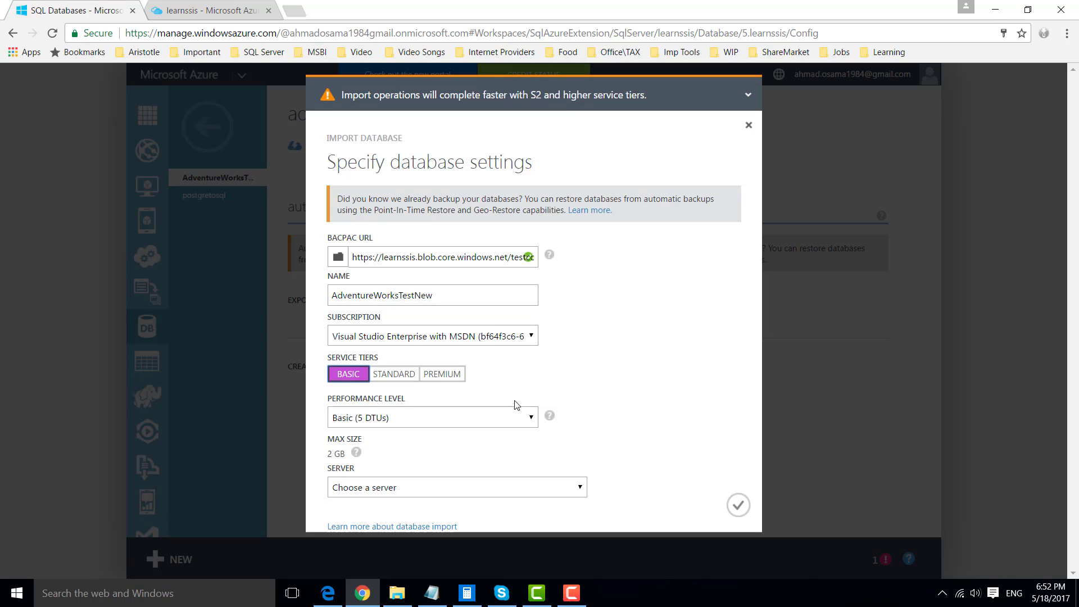
left_click(503, 421)
left_click(505, 425)
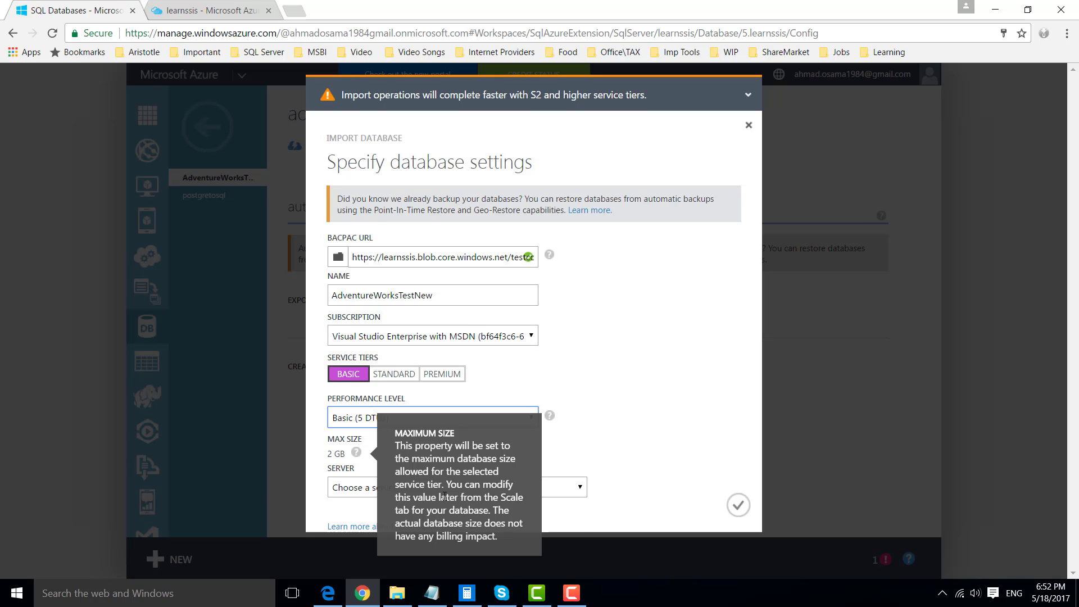
Choose the learnssis server in West US for the import and continue to the SQL database server settings.
left_click(562, 488)
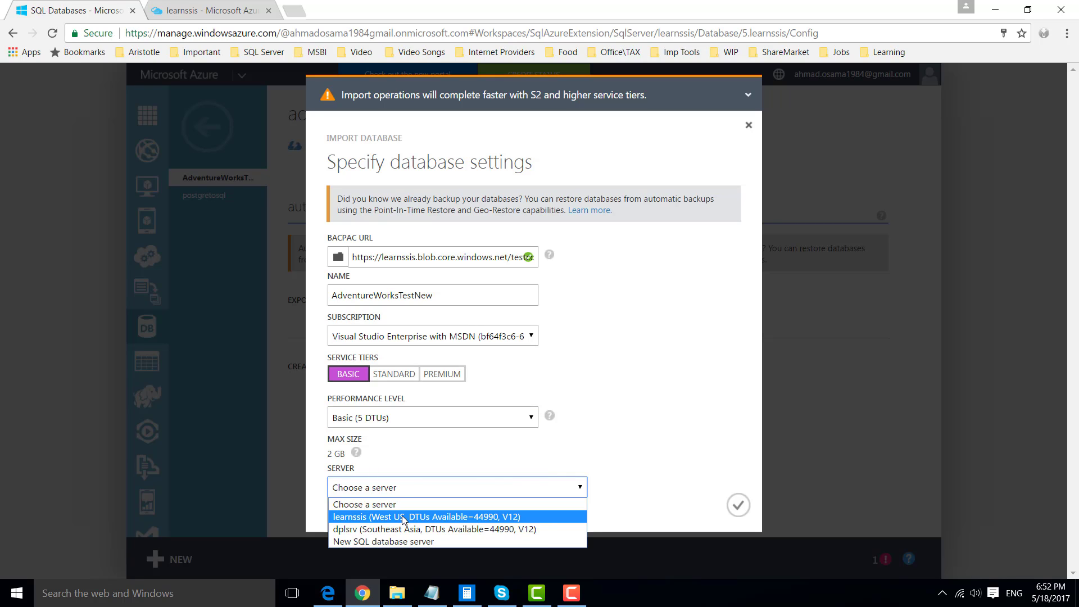
left_click(562, 517)
left_click(745, 511)
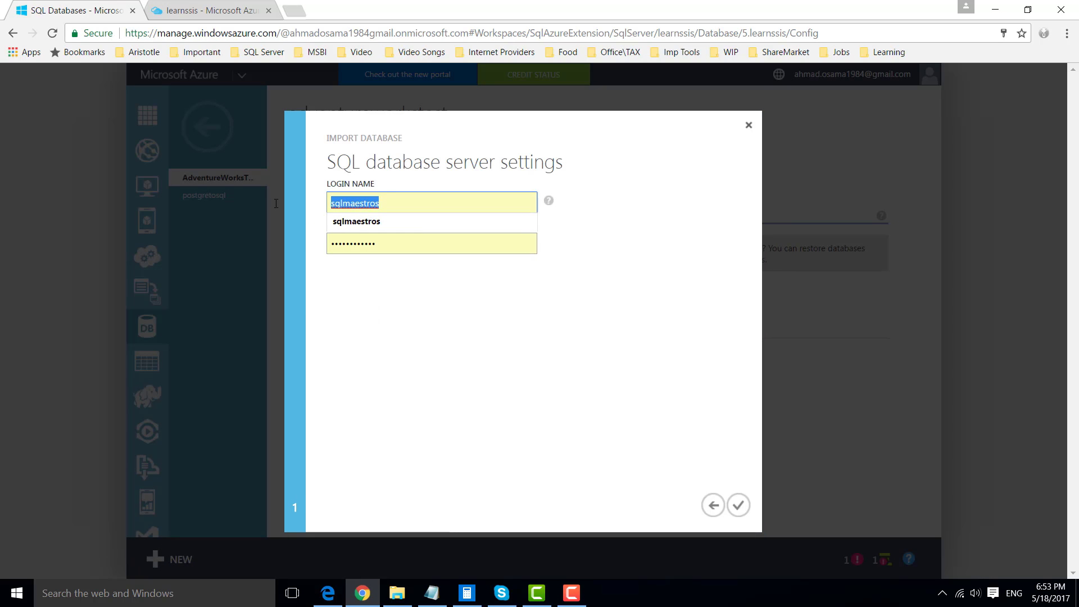
Copy the user name sqladmin from the Notepad notes and set it as the import's login name.
left_click(431, 599)
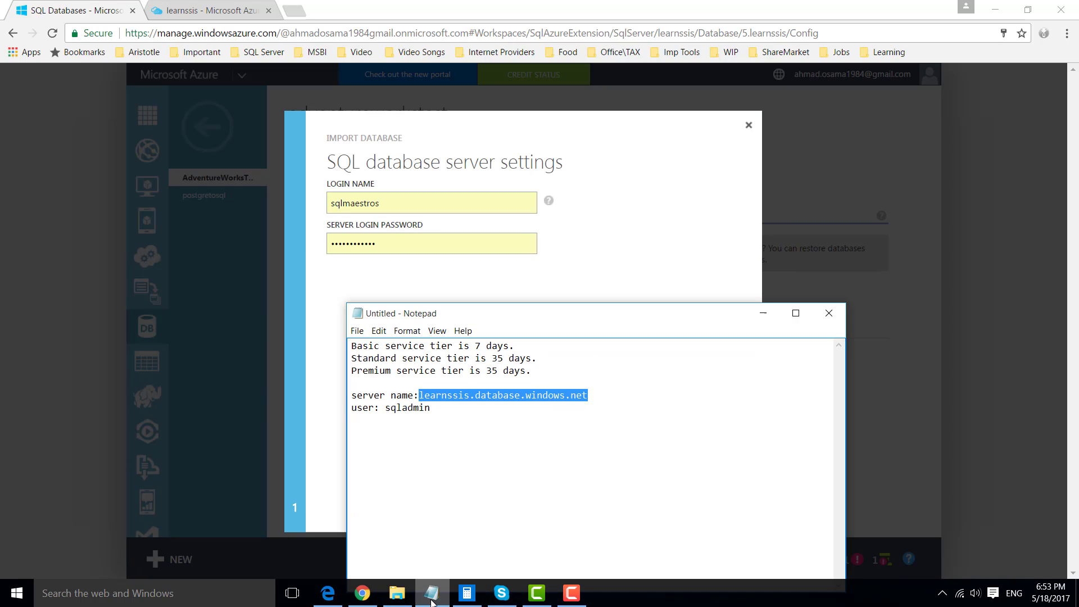
left_click_drag(385, 409, 458, 410)
key("ctrl+c")
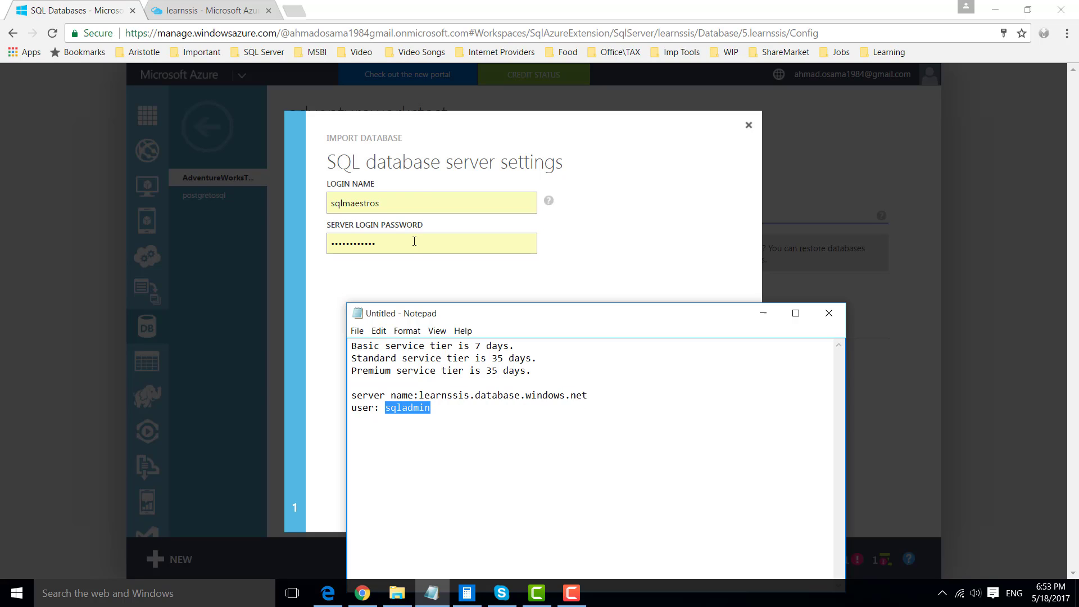
double_click(480, 203)
key("ctrl+v")
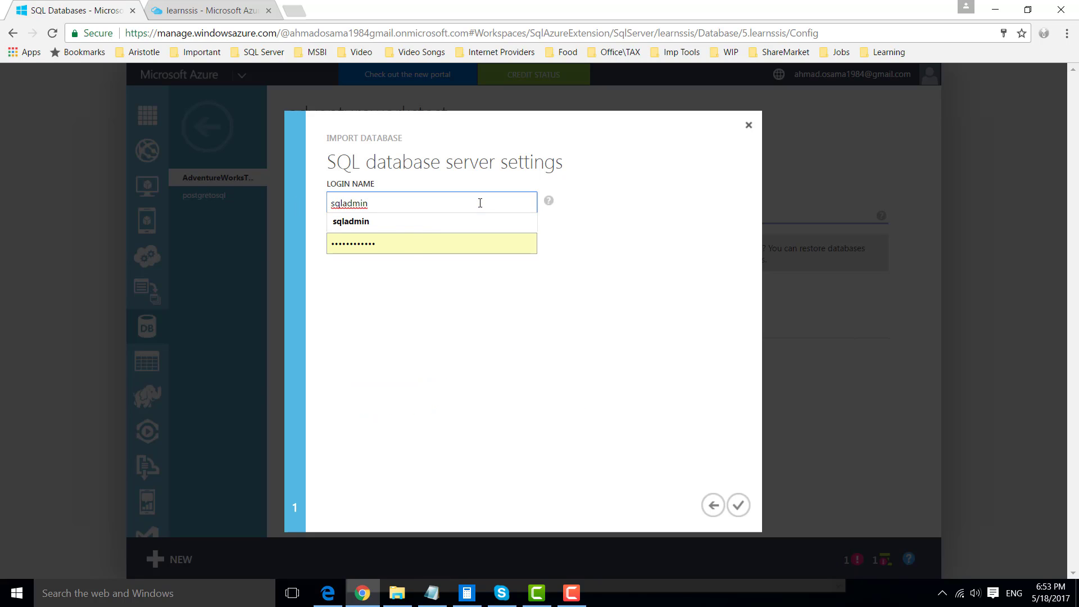
Replace the saved server login password with the one for sqladmin and submit the database import.
left_click(460, 241)
double_click(456, 241)
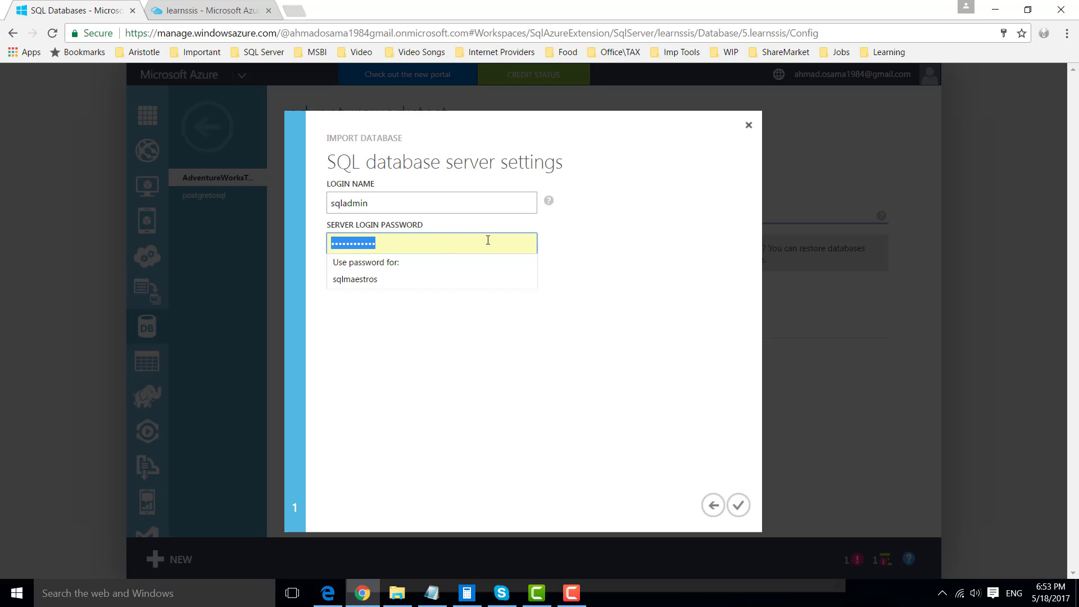
key("ctrl+v")
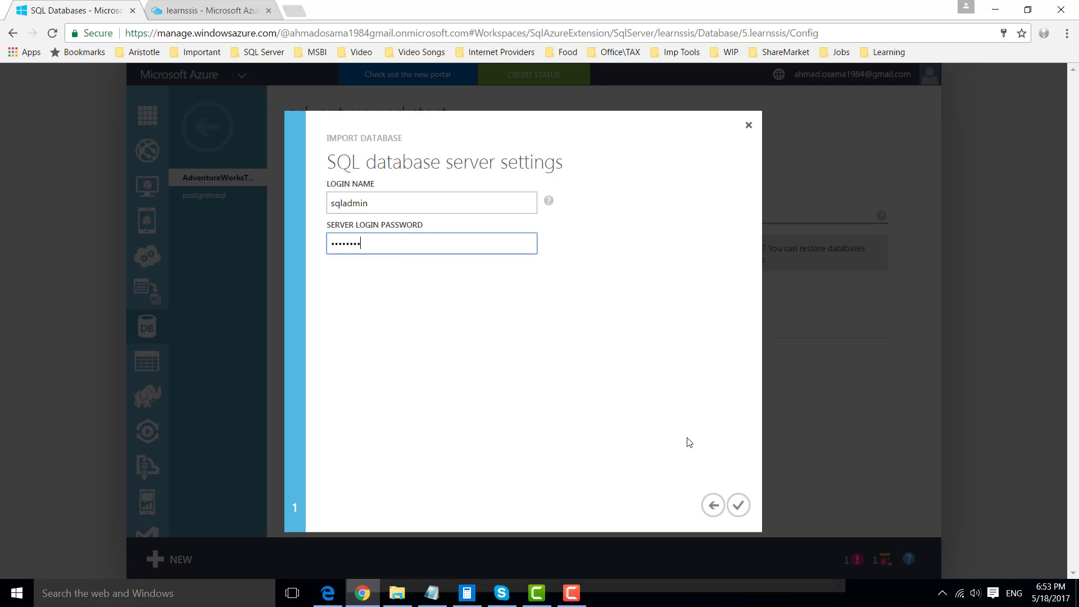
left_click(740, 505)
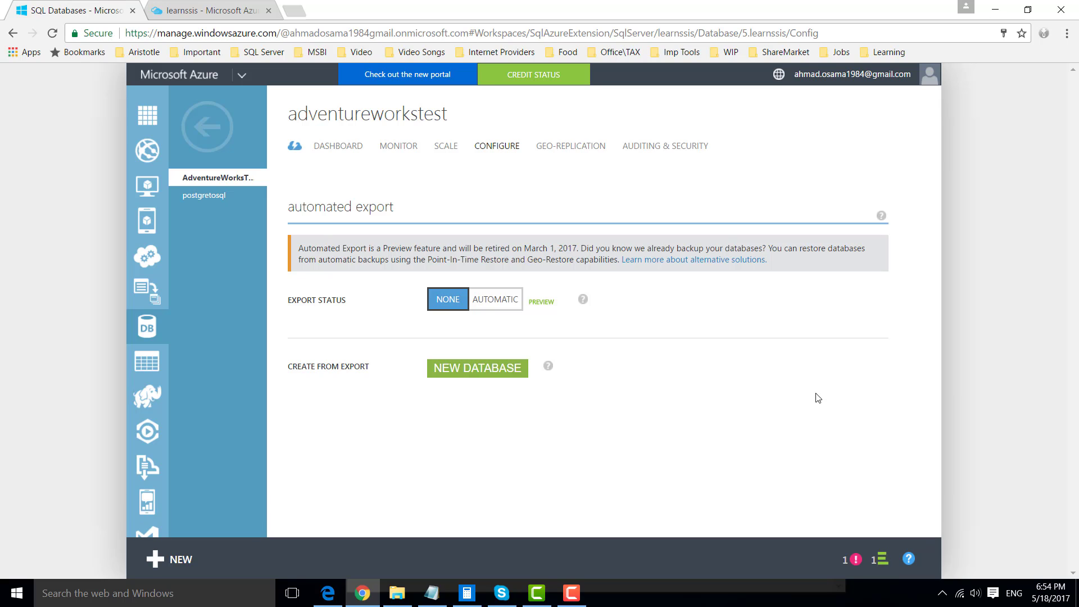
Check the import's status, and examine the databases listed for the learnssis SQL server in the new Azure portal.
left_click(880, 559)
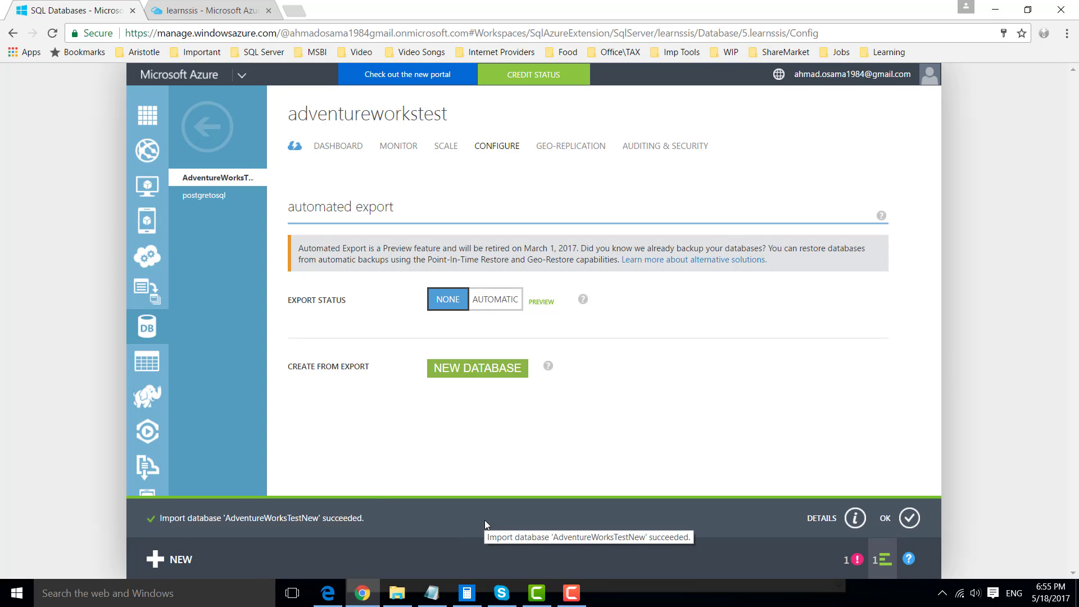
left_click(205, 4)
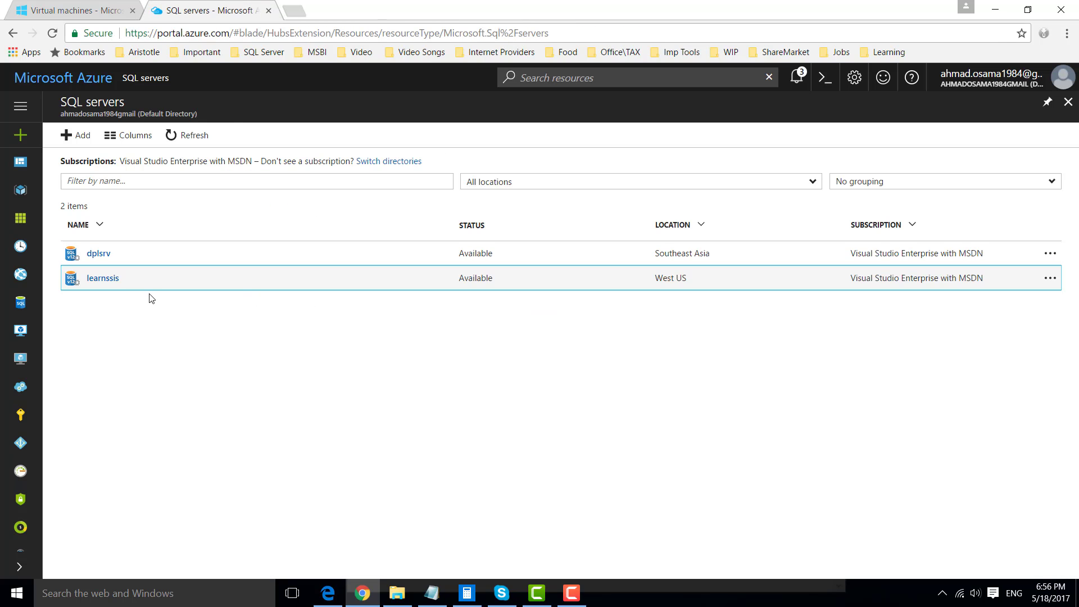
left_click(103, 284)
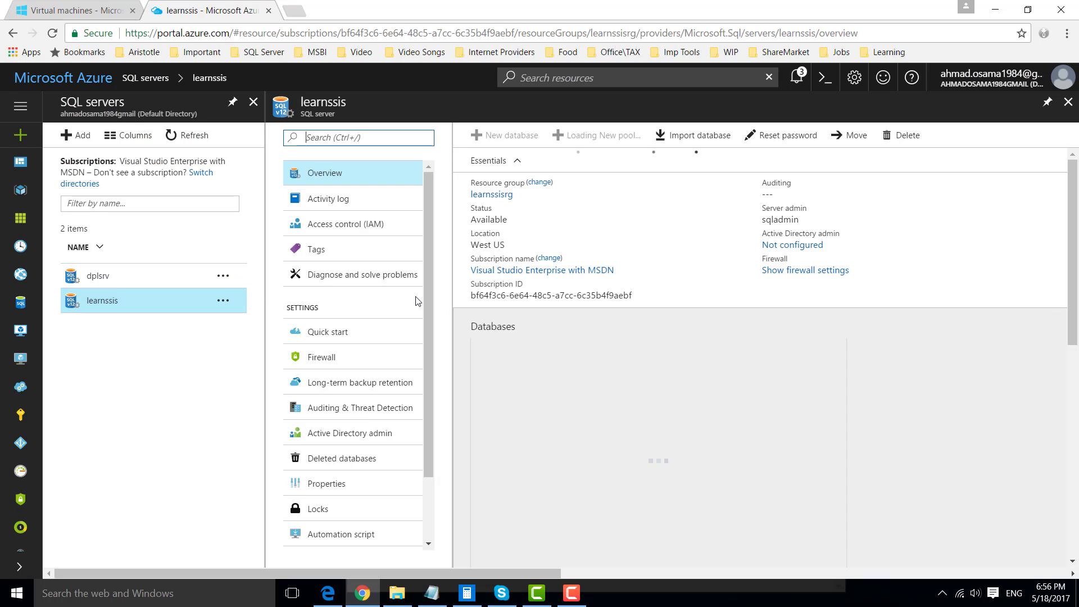
scroll(586, 375, "down", 1)
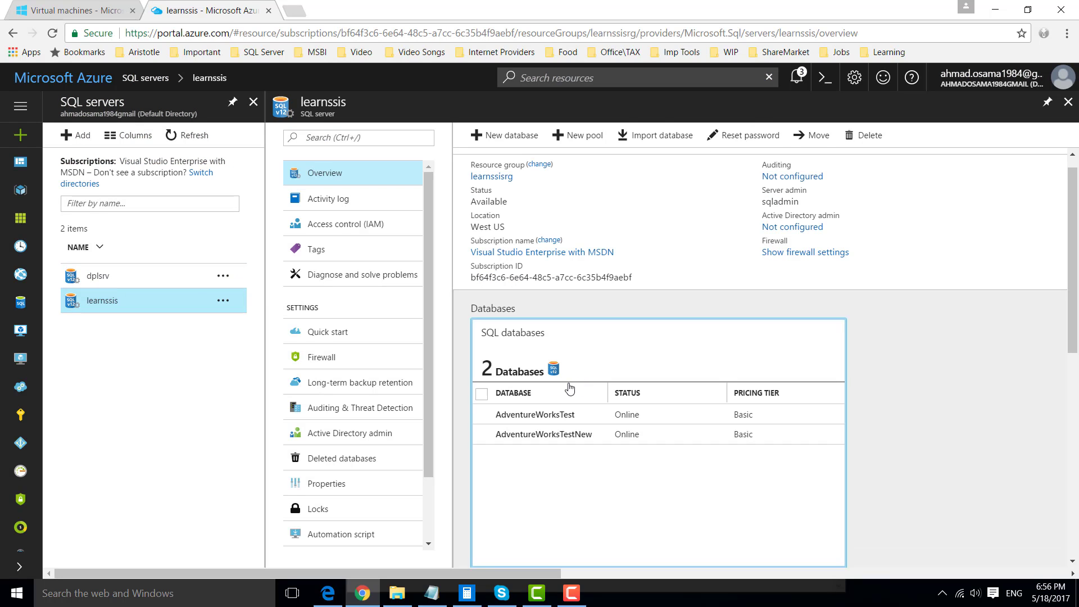
scroll(523, 354, "down", 2)
scroll(520, 347, "up", 2)
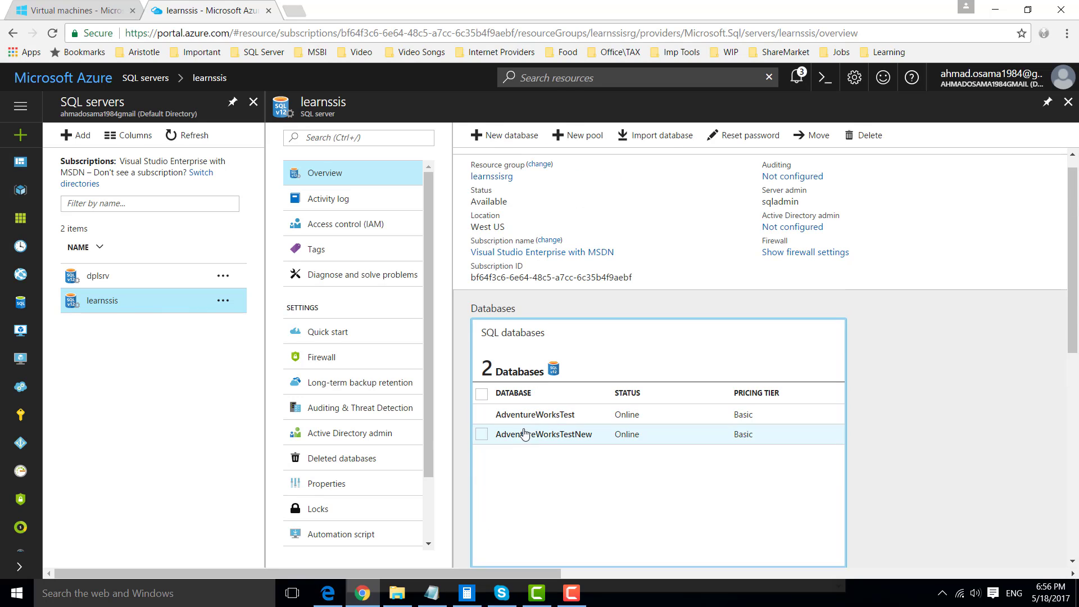